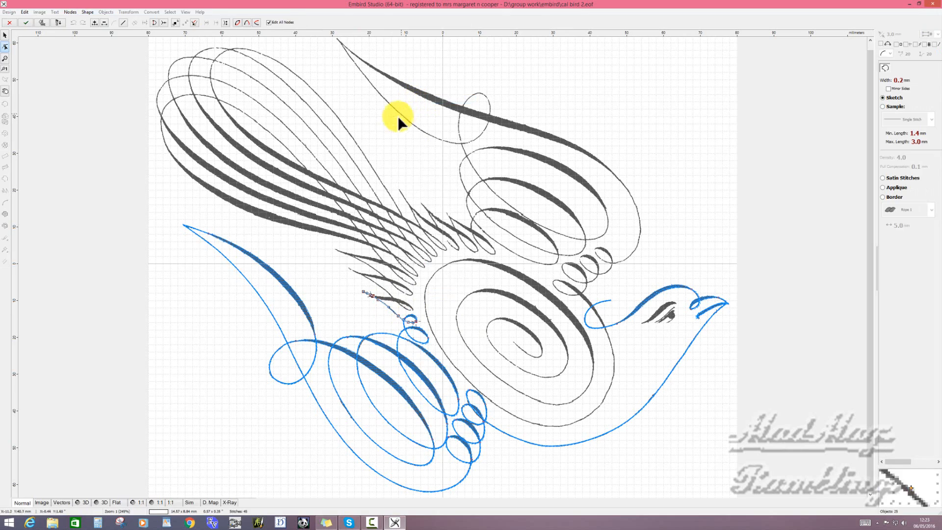
- Adjust the thin connecting outline where it meets the small loop below the lowest feather, and generate its stitches
{"action": "scroll", "coordinate": [391, 274], "scroll_direction": "up", "scroll_amount": 3}
{"action": "scroll", "coordinate": [396, 279], "scroll_direction": "up", "scroll_amount": 1}
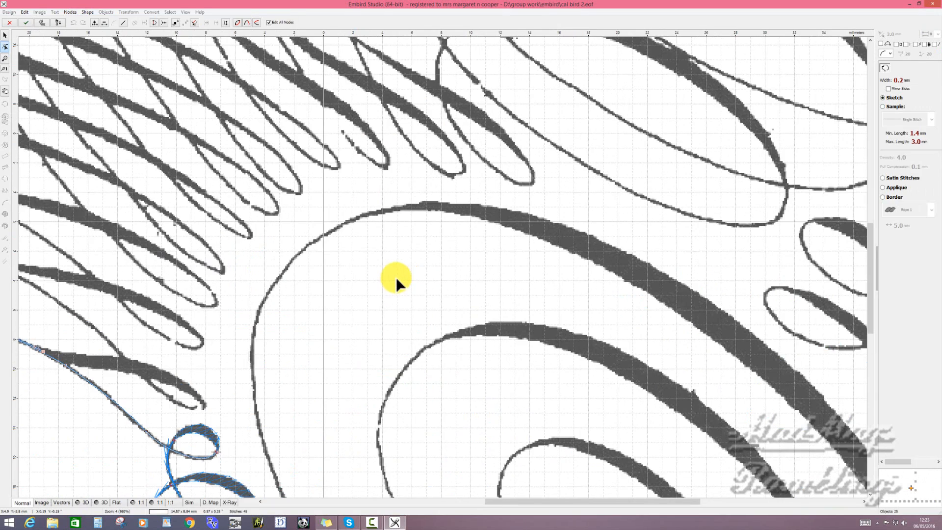
{"action": "scroll", "coordinate": [394, 281], "scroll_direction": "down", "scroll_amount": 1}
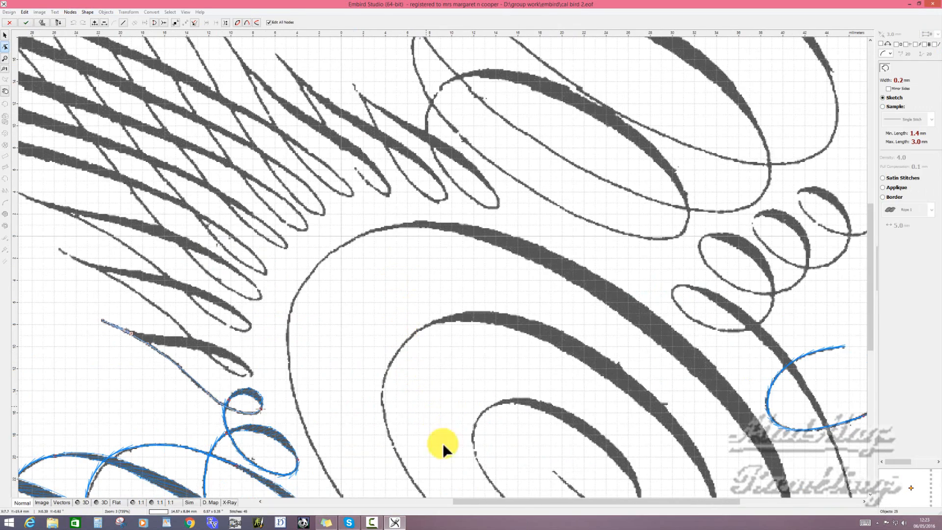
{"action": "left_click_drag", "start_coordinate": [485, 502], "coordinate": [423, 499]}
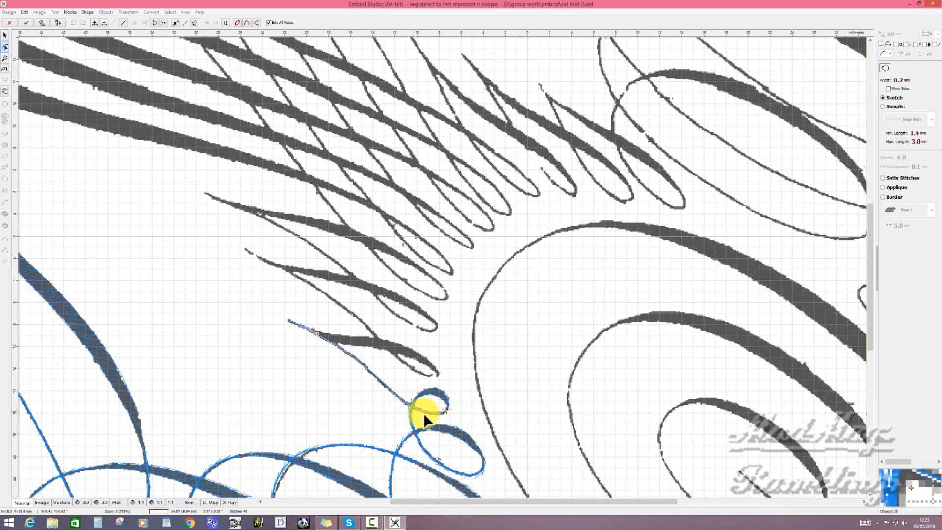
{"action": "left_click_drag", "start_coordinate": [430, 414], "coordinate": [404, 405]}
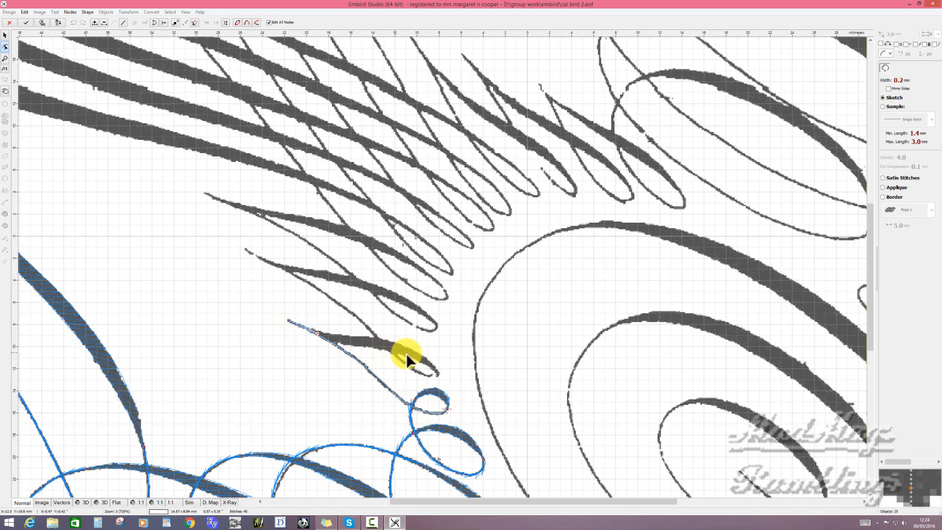
{"action": "right_click", "coordinate": [319, 334]}
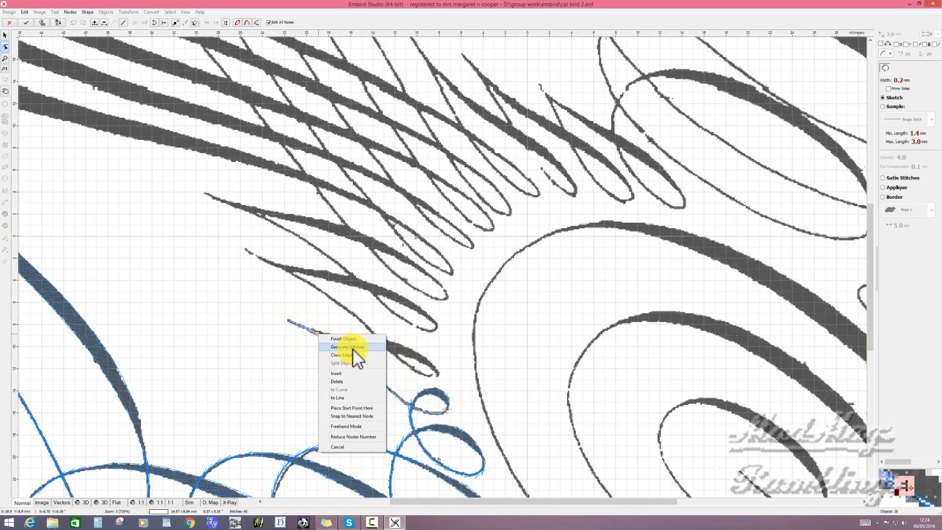
{"action": "left_click", "coordinate": [352, 347]}
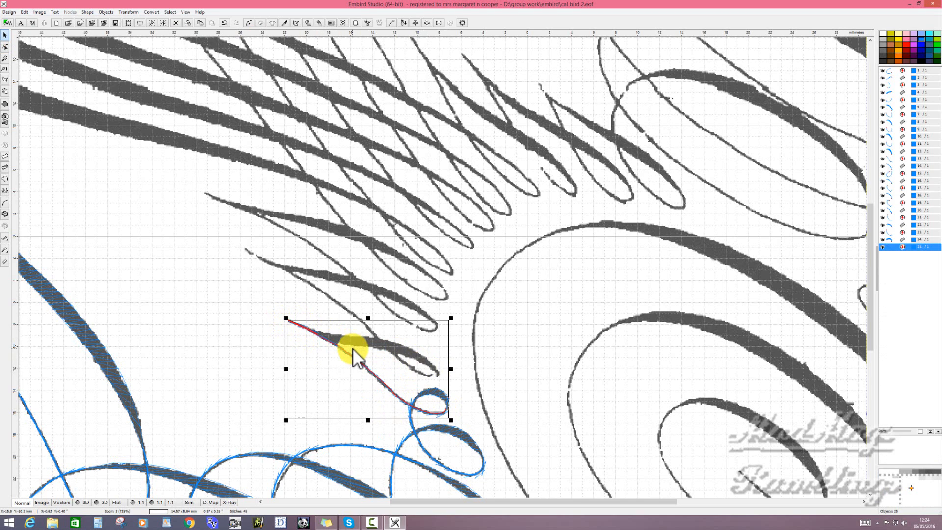
- Trace the thick stroke of the lowest short feather as a column object about 11 mm long and generate its stitches
{"action": "left_click", "coordinate": [6, 157]}
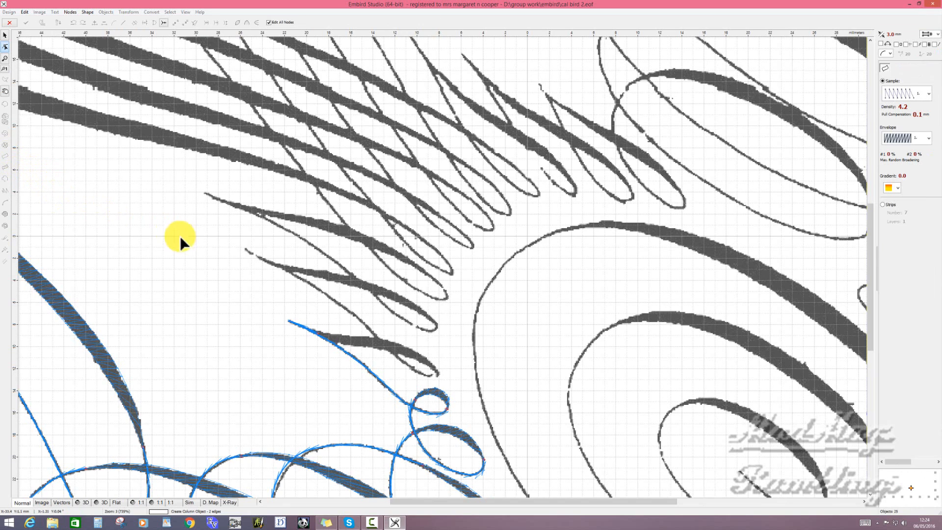
{"action": "left_click", "coordinate": [261, 293]}
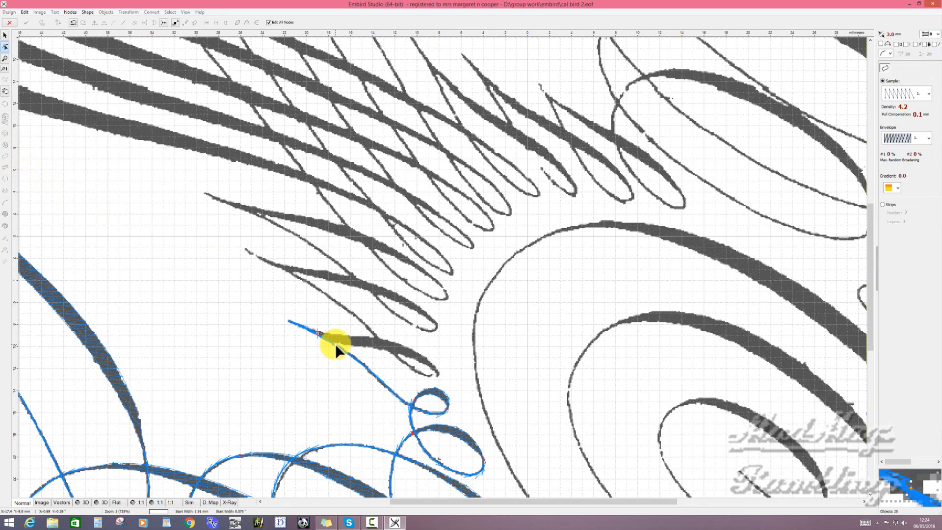
{"action": "left_click", "coordinate": [360, 334]}
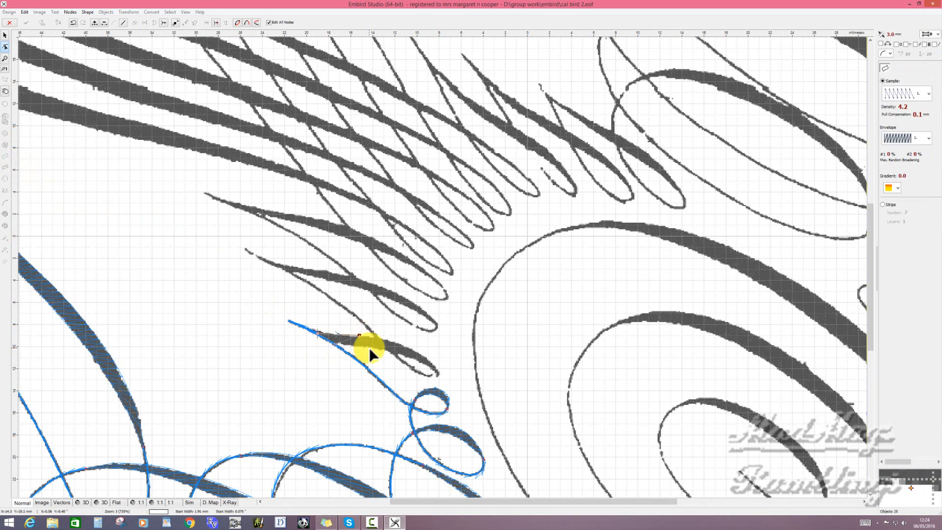
{"action": "left_click", "coordinate": [372, 346]}
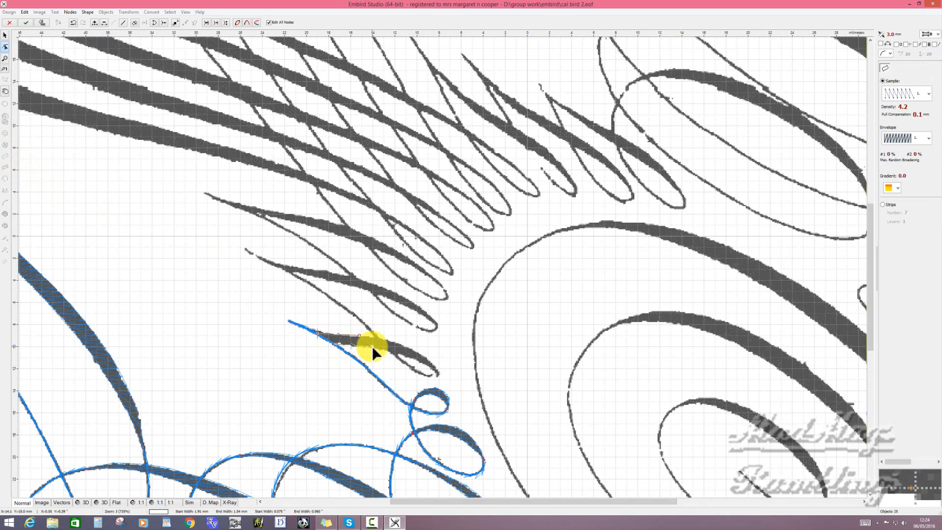
{"action": "left_click", "coordinate": [398, 343]}
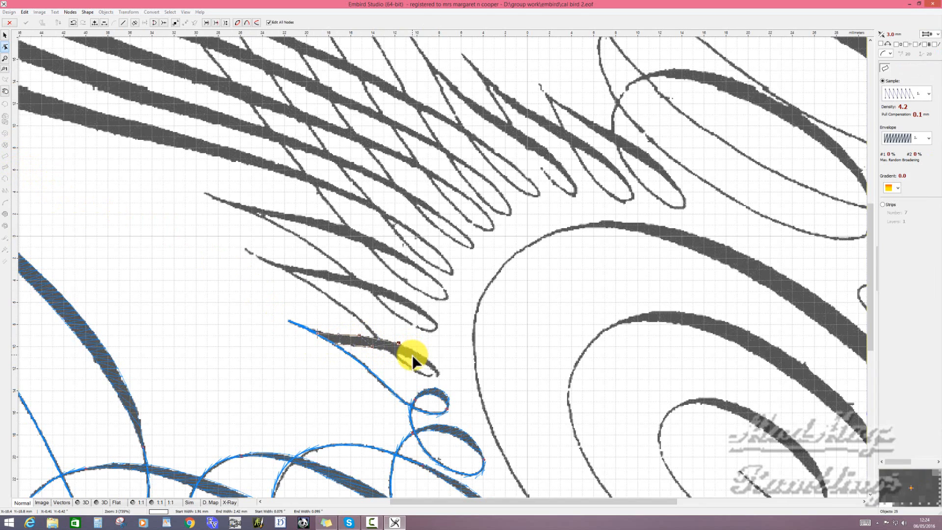
{"action": "left_click", "coordinate": [411, 357]}
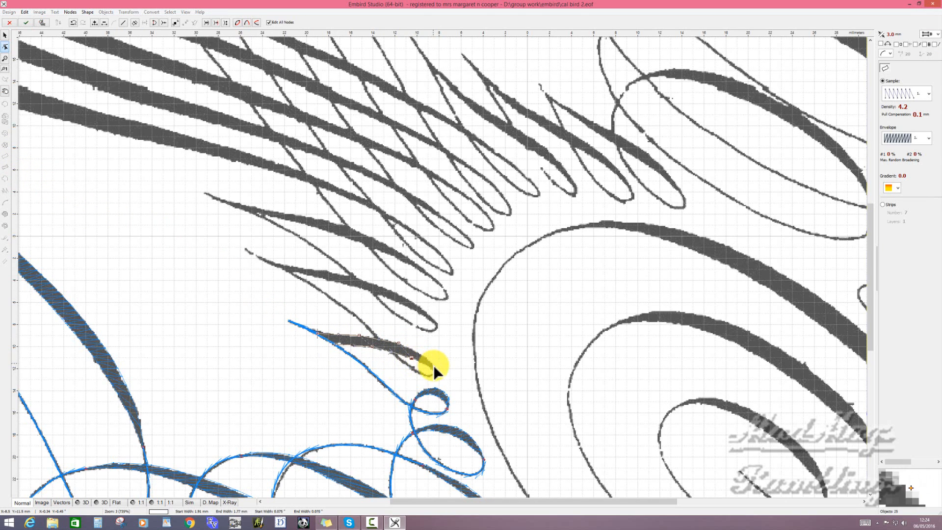
{"action": "left_click", "coordinate": [434, 364]}
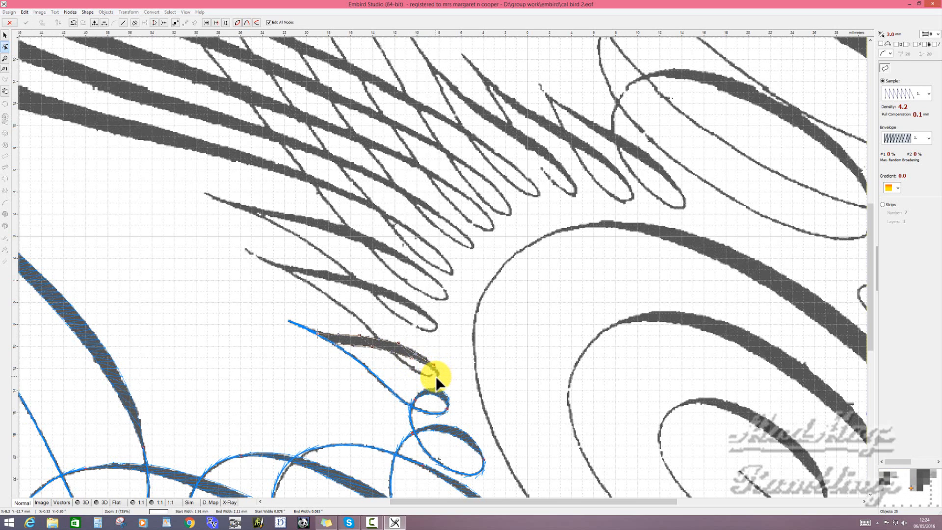
{"action": "left_click", "coordinate": [436, 376]}
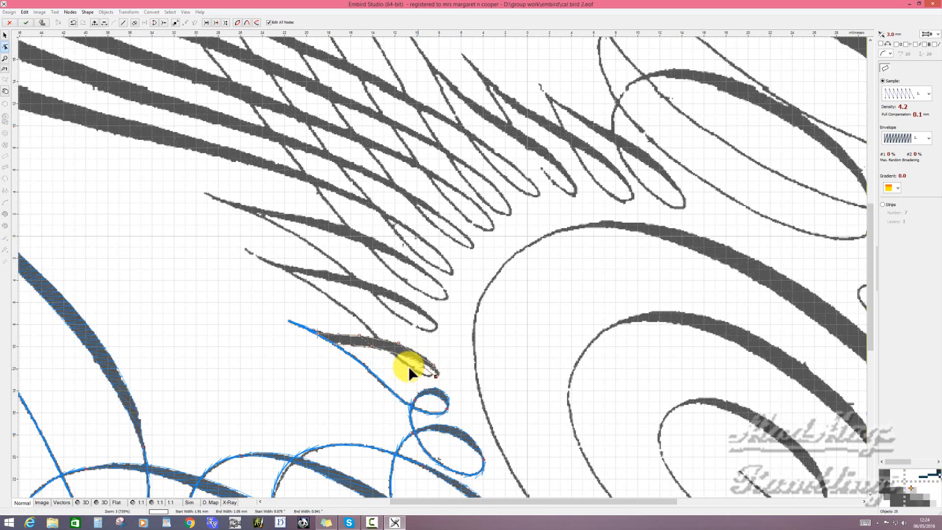
{"action": "left_click", "coordinate": [351, 345]}
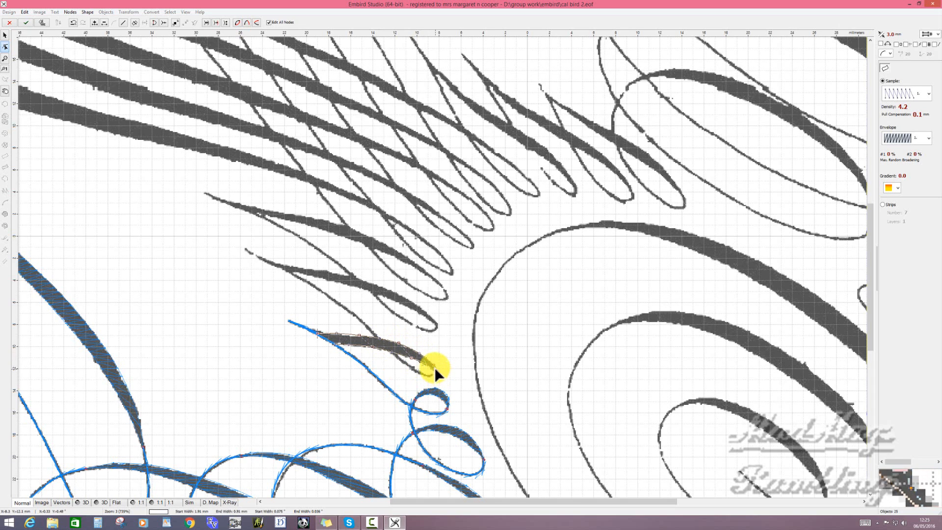
{"action": "right_click", "coordinate": [355, 340]}
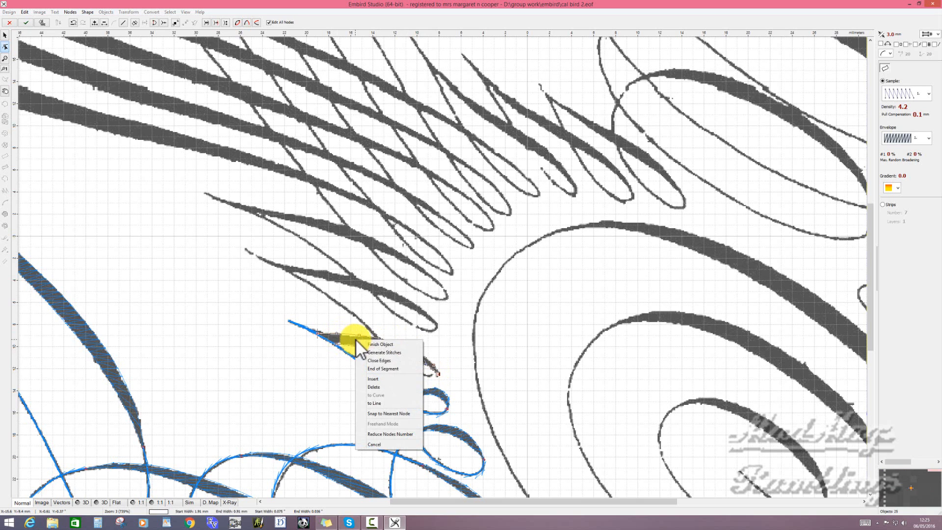
{"action": "left_click", "coordinate": [388, 352]}
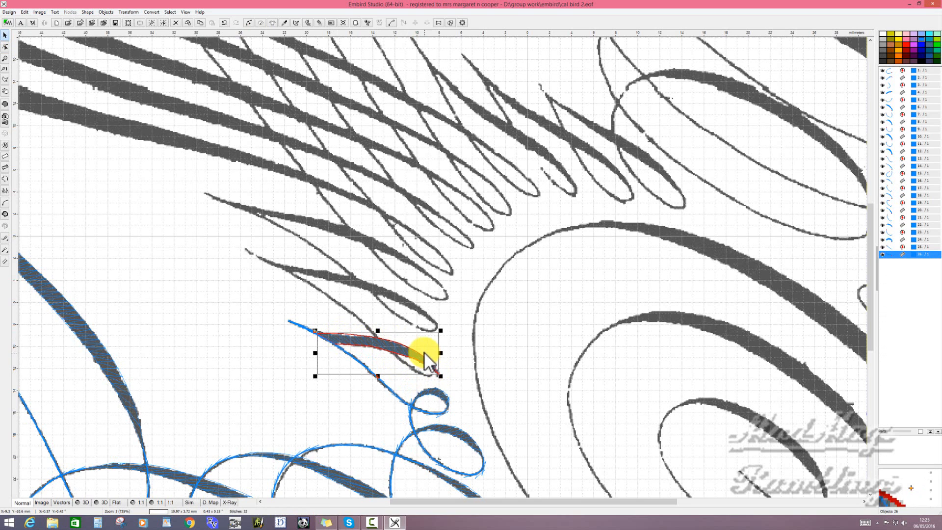
- Start an outline object at the lowest feather's column end, tracing around its bottom loop and up the thin line to the second feather
{"action": "left_click", "coordinate": [6, 180]}
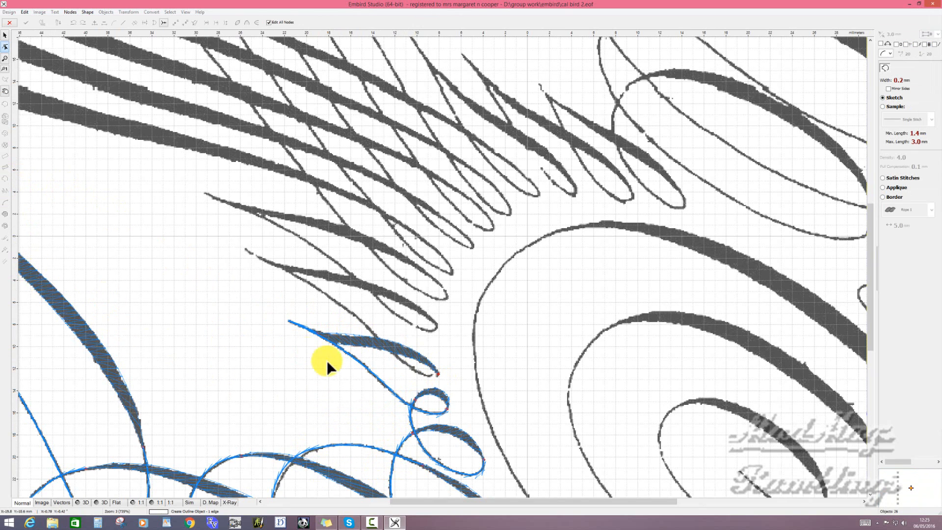
{"action": "left_click", "coordinate": [346, 360]}
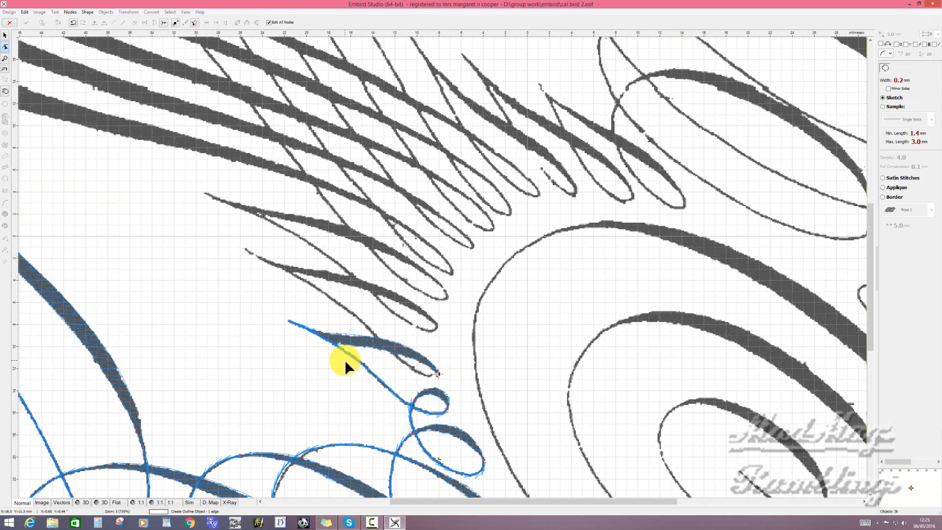
{"action": "left_click", "coordinate": [376, 335]}
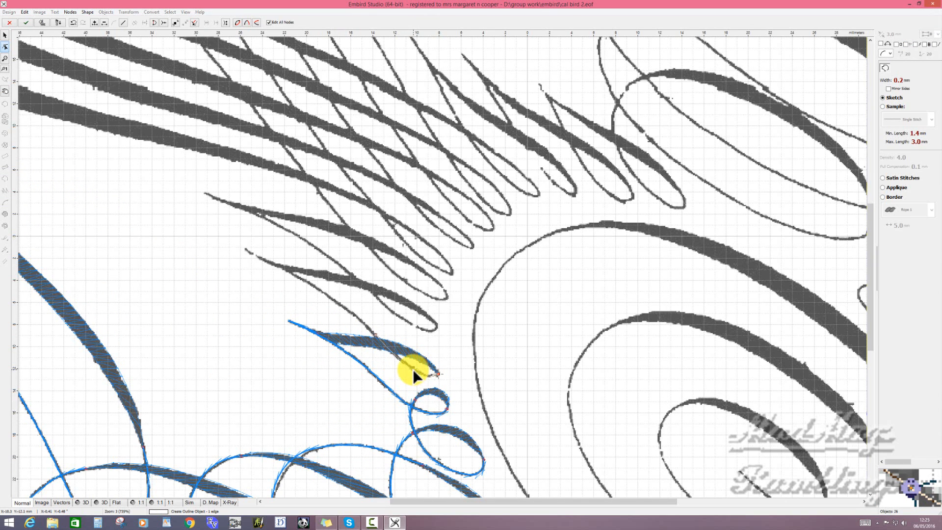
{"action": "left_click", "coordinate": [426, 373]}
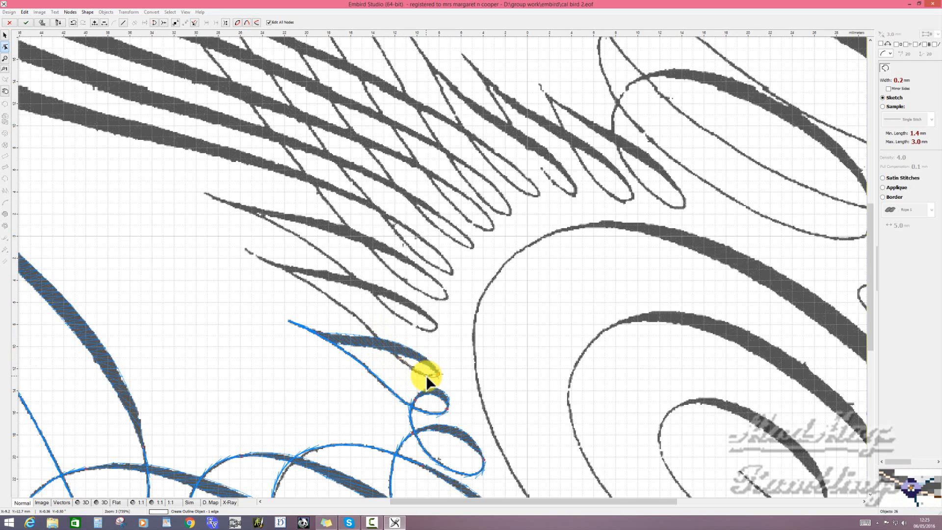
{"action": "left_click", "coordinate": [400, 360]}
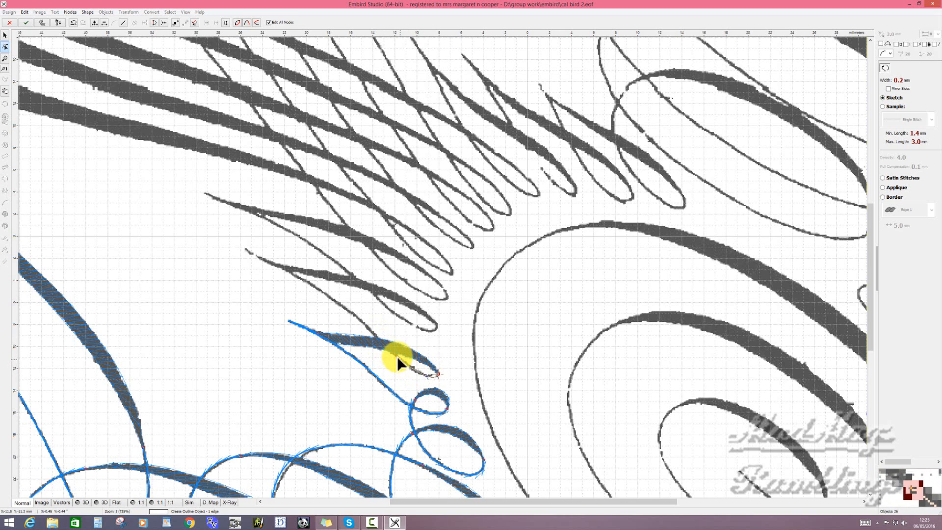
{"action": "left_click", "coordinate": [347, 308]}
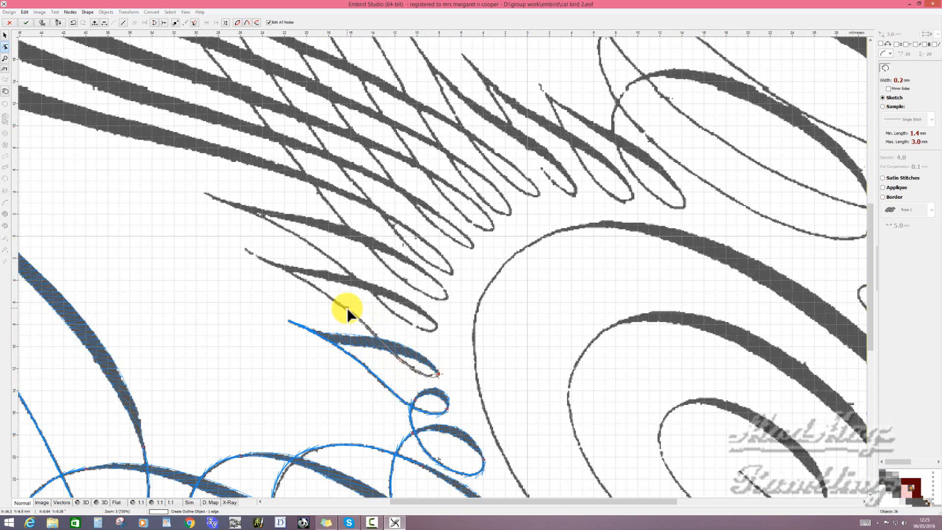
{"action": "left_click", "coordinate": [290, 273]}
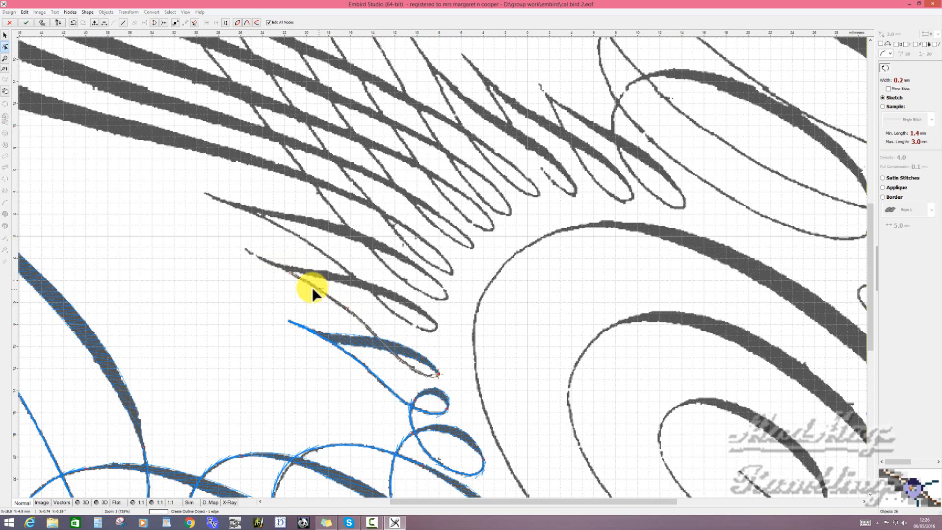
- Extend the outline to the second feather's tip, double back to the start of its thick stroke, and generate the stitches
{"action": "left_click", "coordinate": [278, 266]}
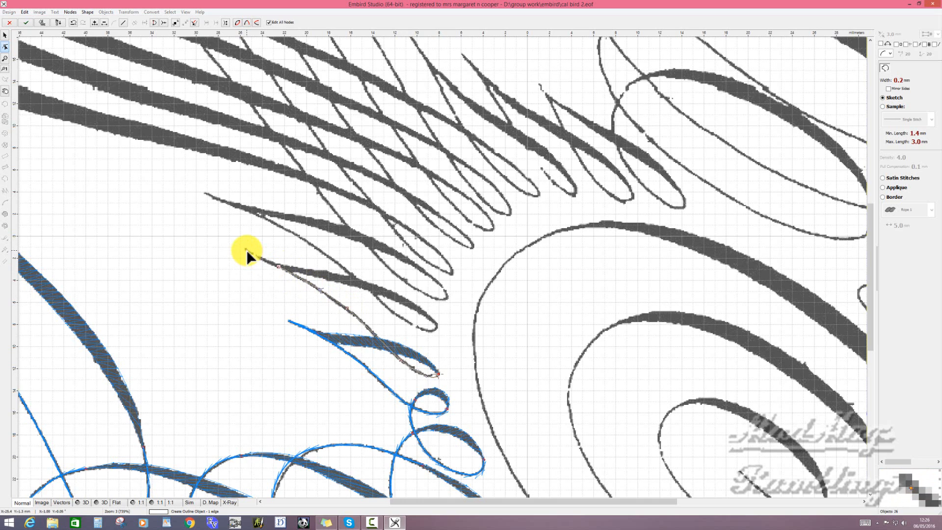
{"action": "left_click", "coordinate": [247, 251]}
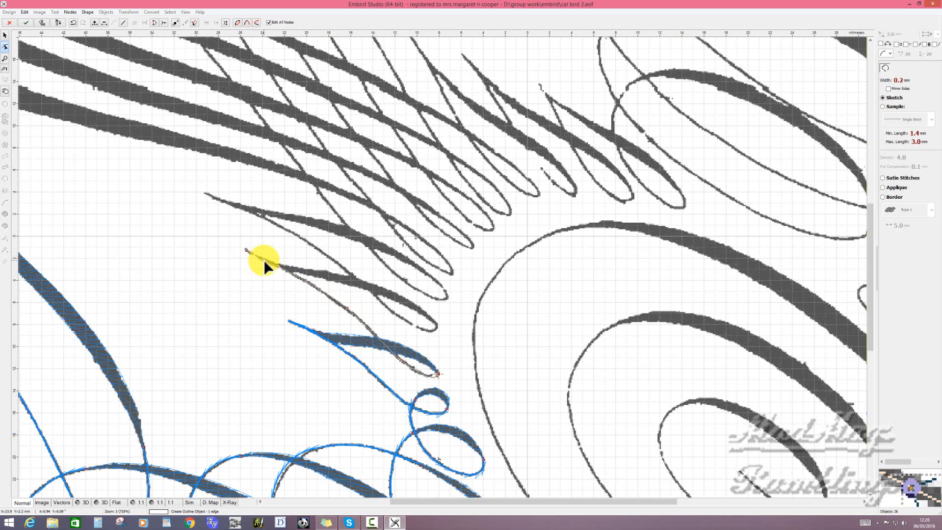
{"action": "left_click", "coordinate": [264, 260]}
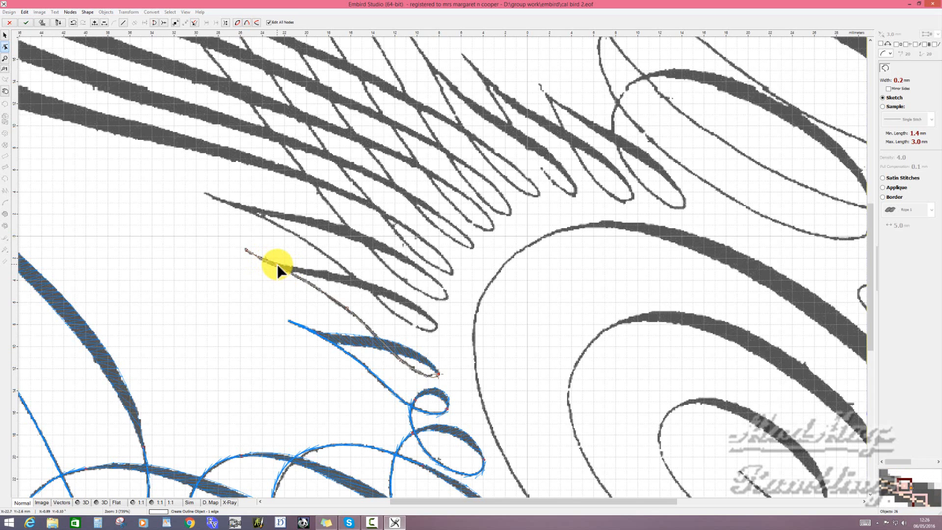
{"action": "right_click", "coordinate": [277, 263]}
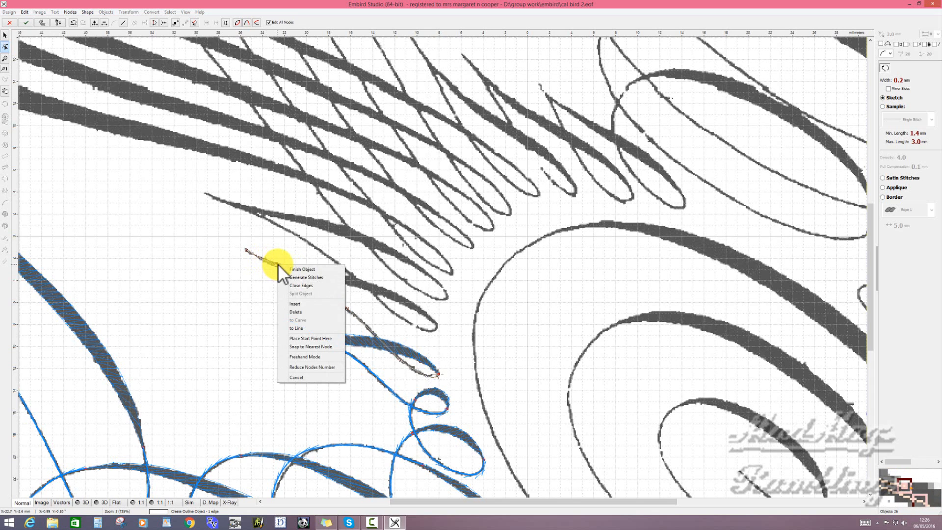
{"action": "left_click", "coordinate": [304, 278]}
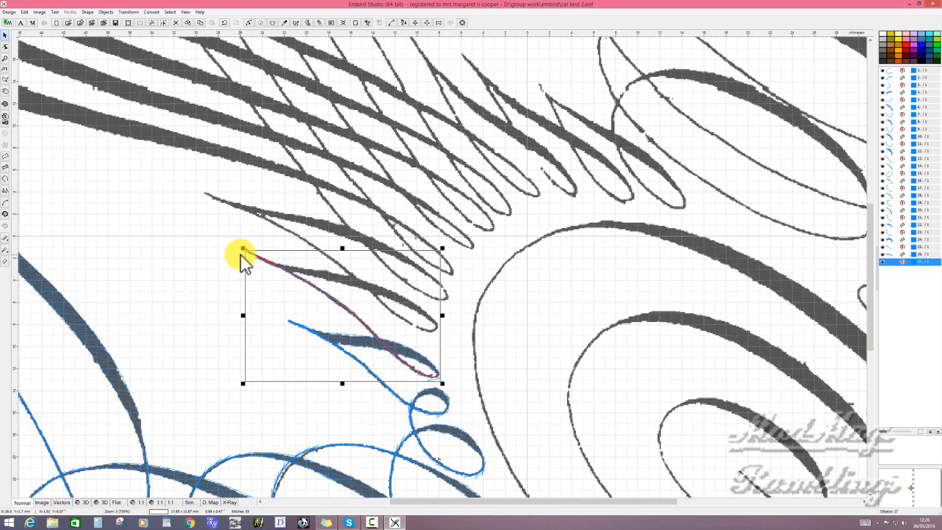
- Trace both edges of the second feather's thick stroke as a column object about 14 mm long, from its thin start to its lower end
{"action": "left_click", "coordinate": [5, 157]}
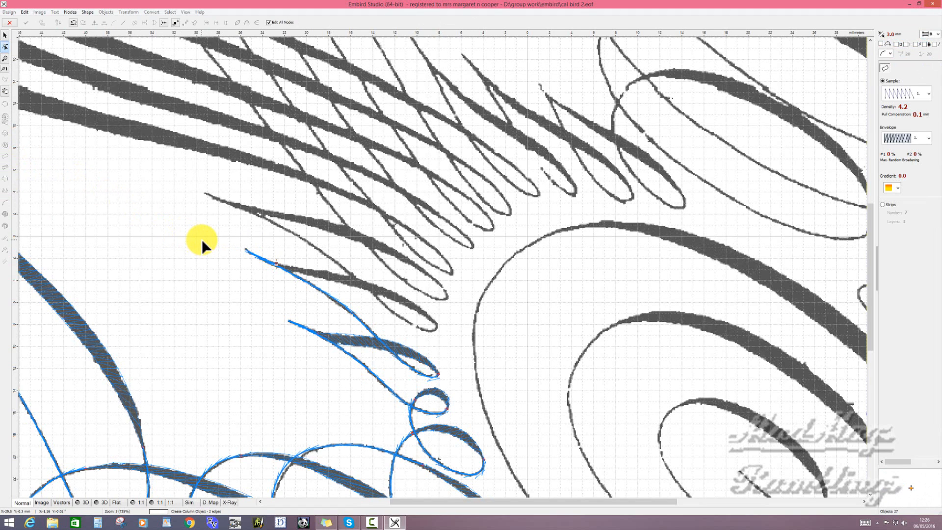
{"action": "left_click", "coordinate": [291, 272]}
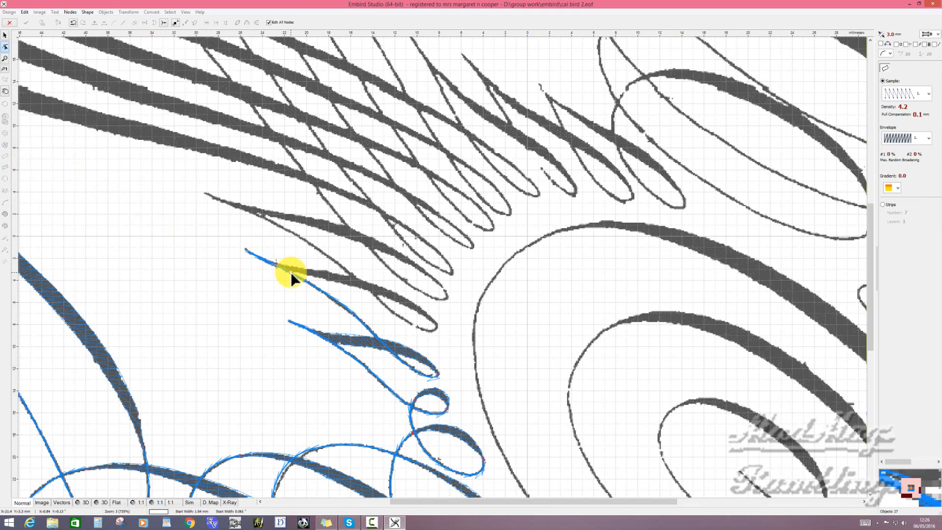
{"action": "left_click", "coordinate": [317, 270]}
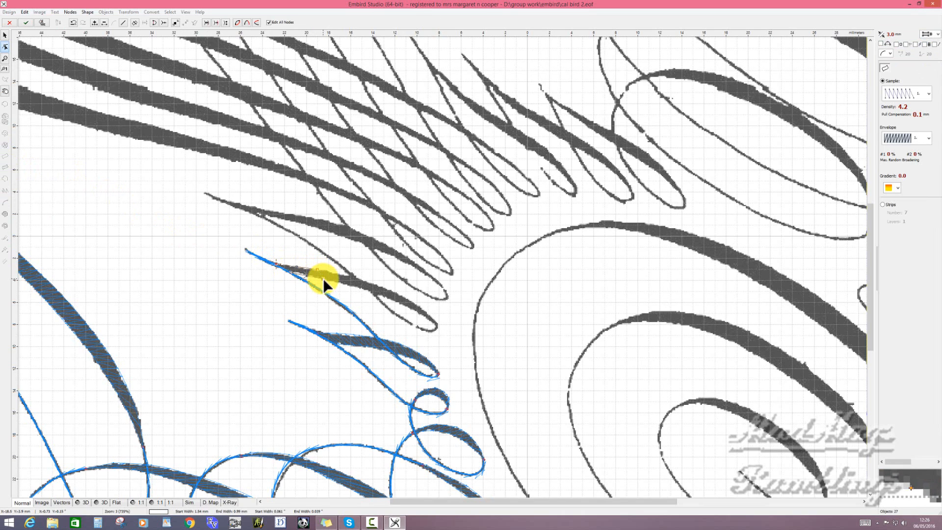
{"action": "left_click", "coordinate": [361, 278]}
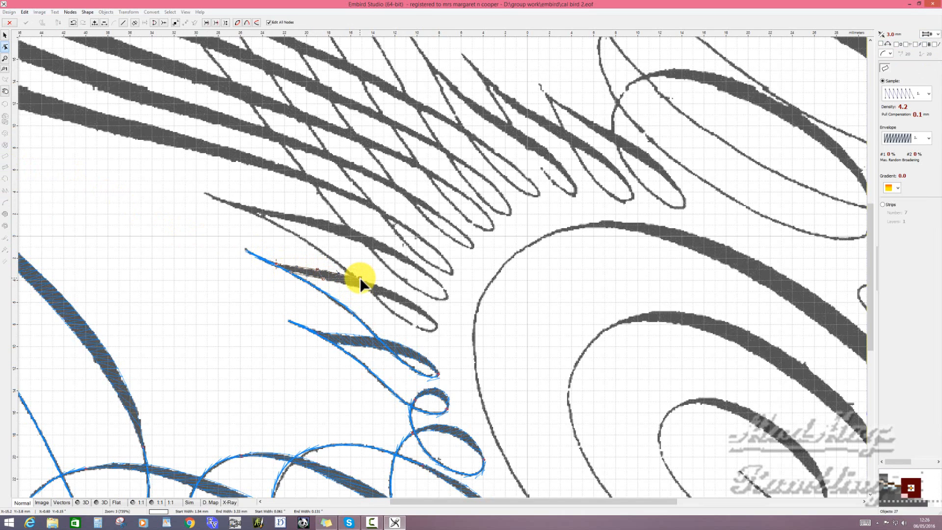
{"action": "left_click", "coordinate": [370, 291]}
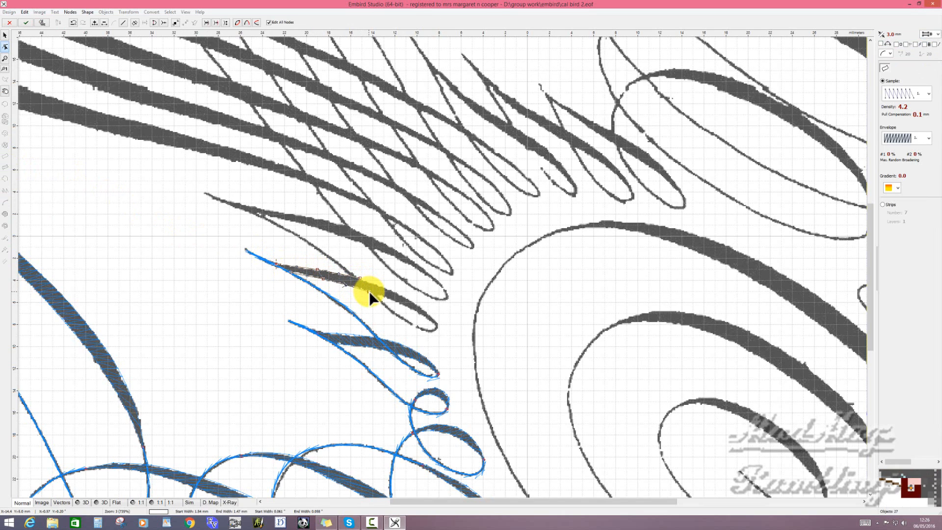
{"action": "left_click", "coordinate": [399, 293]}
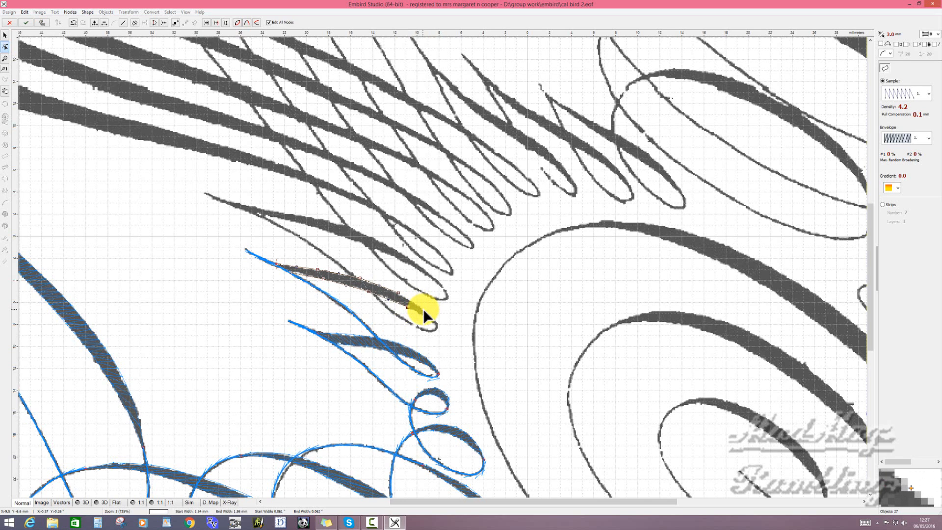
{"action": "left_click", "coordinate": [423, 308]}
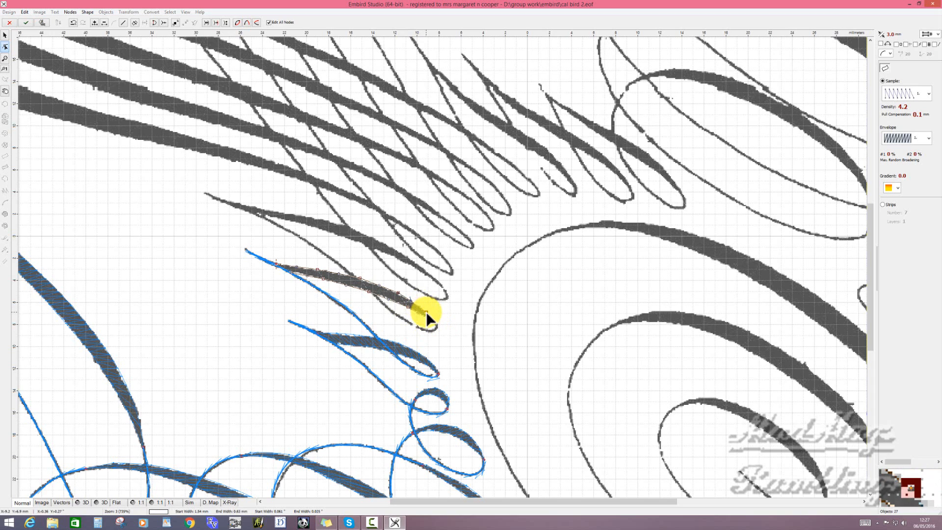
{"action": "left_click", "coordinate": [427, 313]}
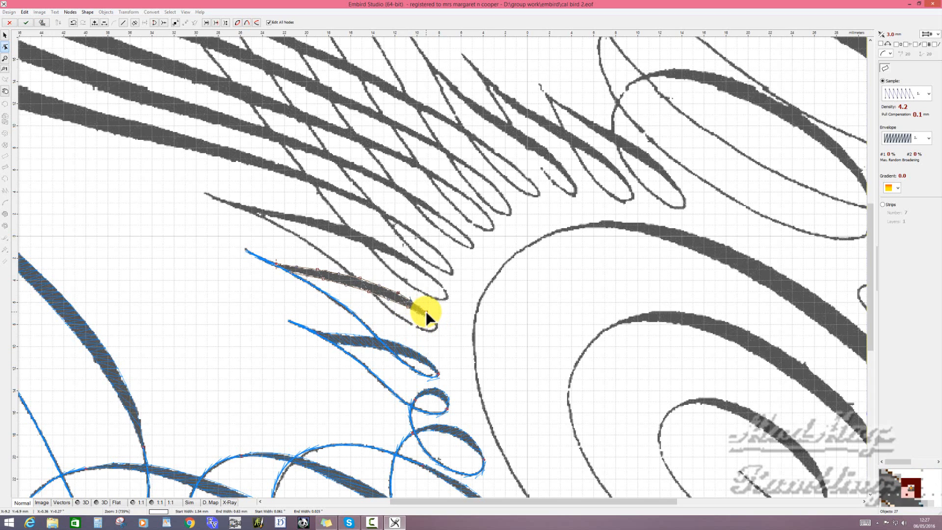
- Adjust the edge nodes of the second feather's column to fit the thick stroke and generate its stitches
{"action": "left_click", "coordinate": [307, 275]}
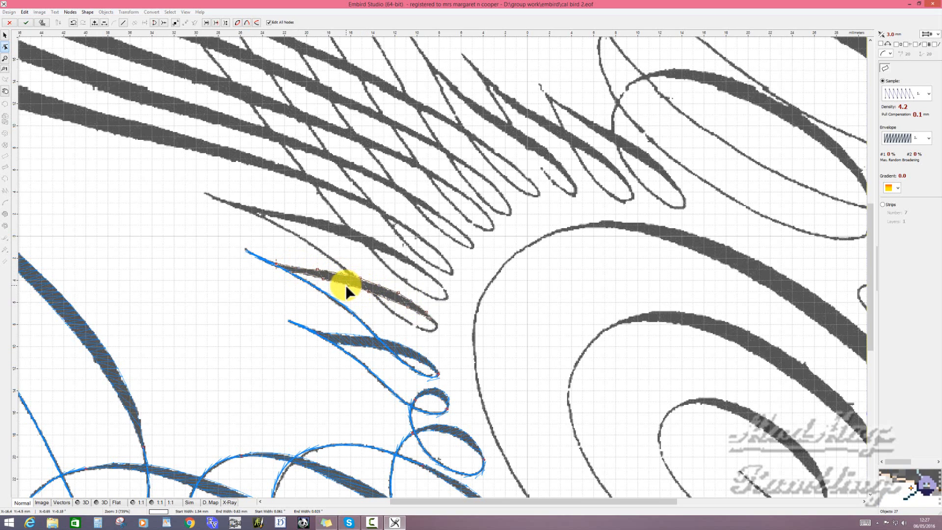
{"action": "left_click", "coordinate": [324, 279]}
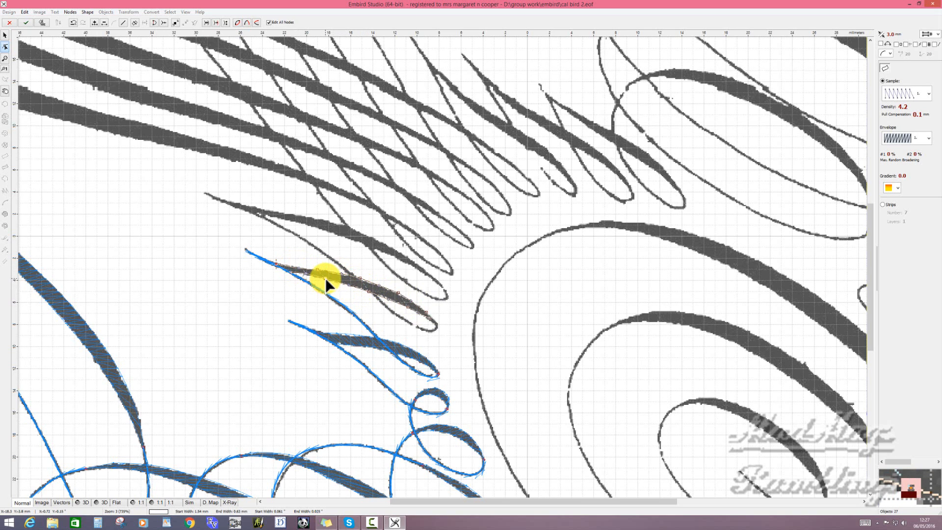
{"action": "left_click", "coordinate": [387, 298]}
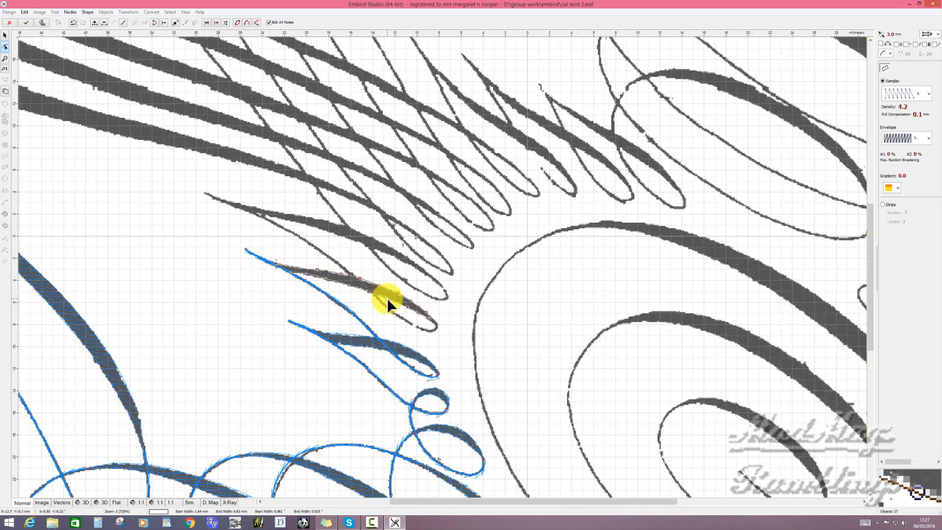
{"action": "right_click", "coordinate": [417, 312]}
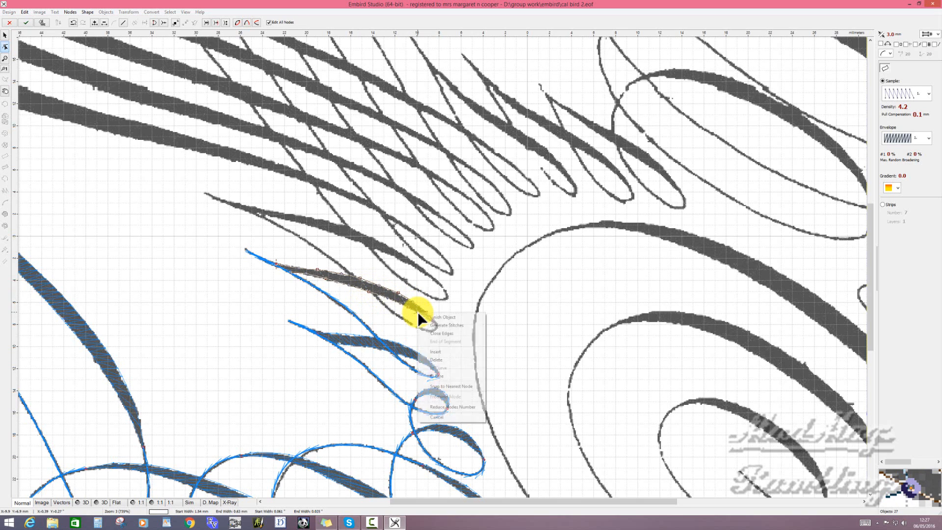
{"action": "left_click", "coordinate": [444, 324]}
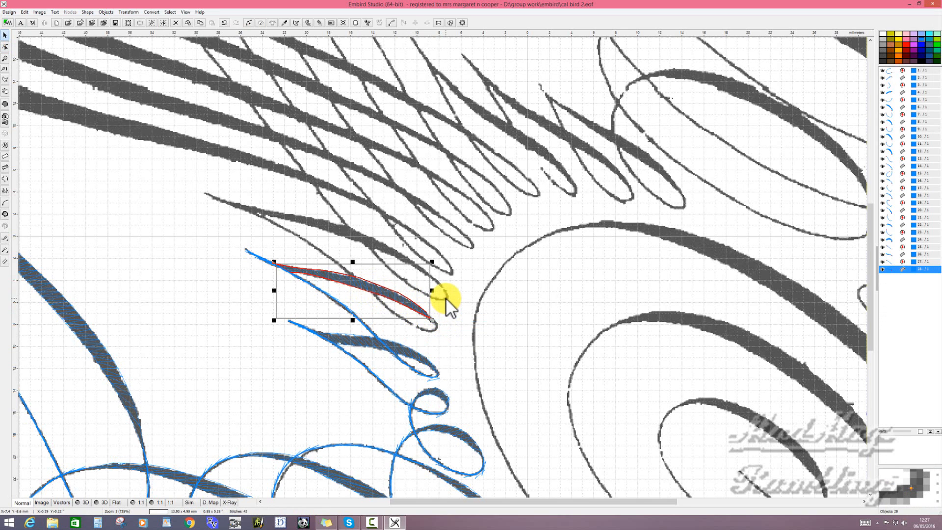
- Start an outline object at the second feather's column end, tracing around its bottom loop and up the thin line toward the third feather
{"action": "left_click", "coordinate": [5, 180]}
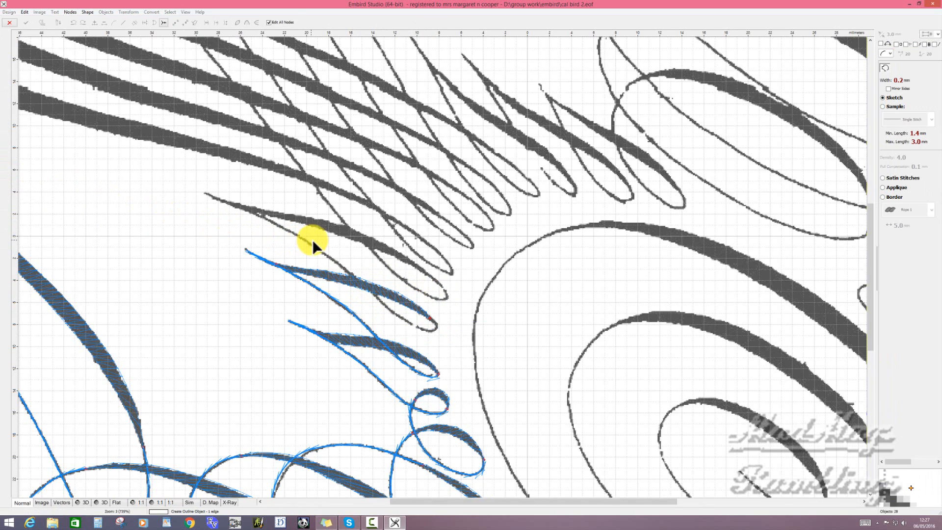
{"action": "key", "text": "period"}
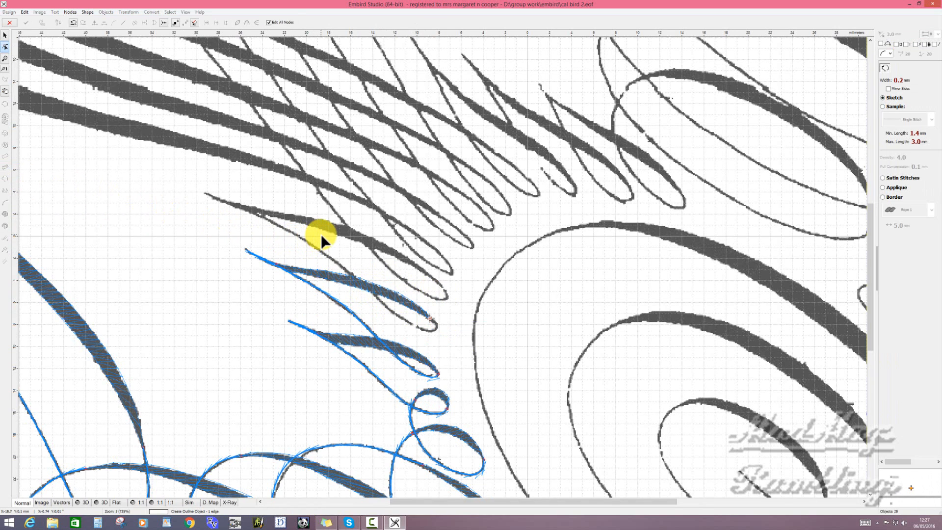
{"action": "left_click", "coordinate": [428, 330]}
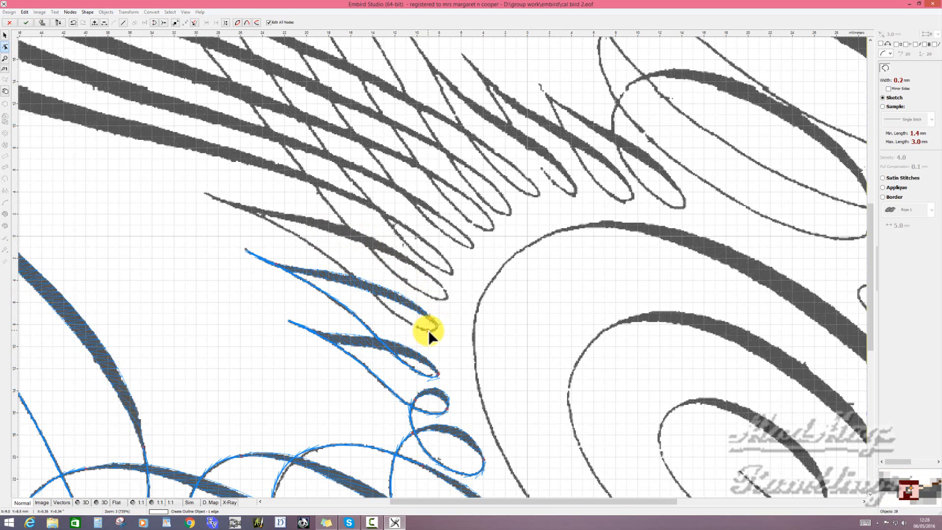
{"action": "left_click", "coordinate": [429, 331]}
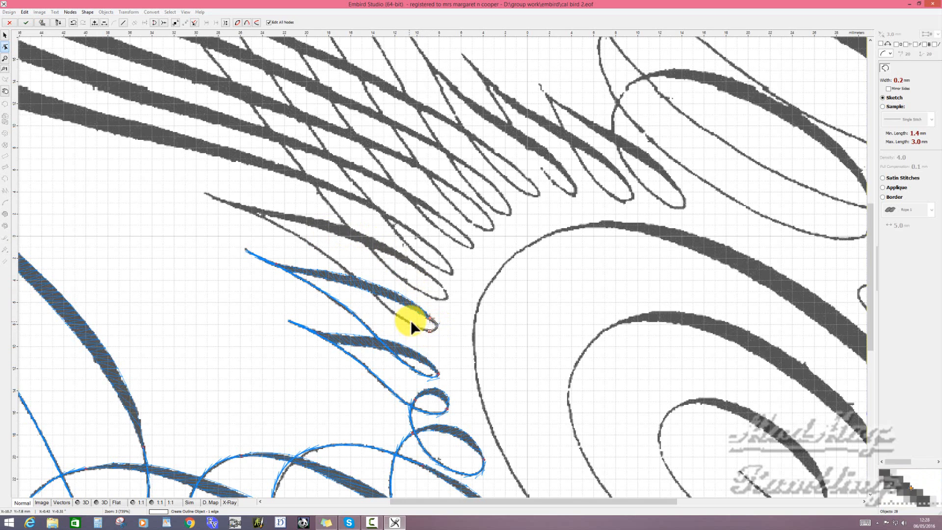
{"action": "left_click", "coordinate": [386, 307]}
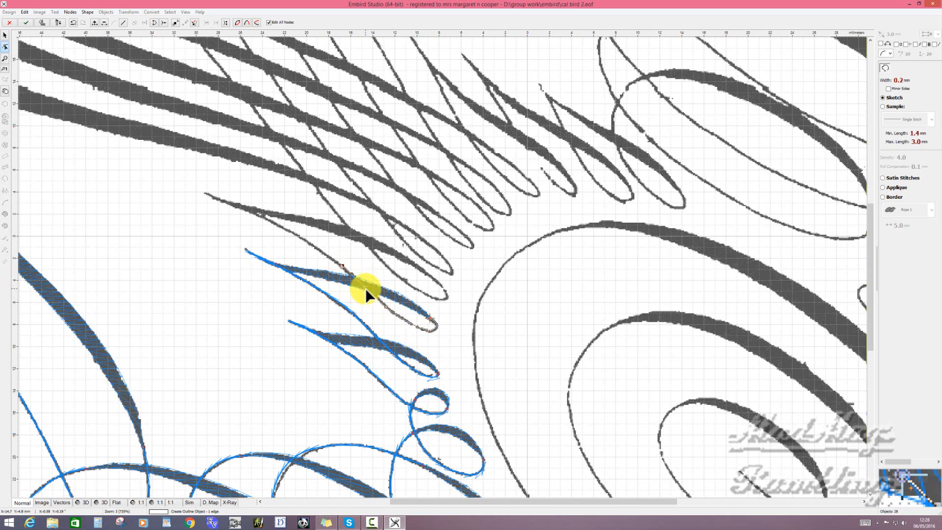
- Extend the outline to the third feather's tip, double back to the start of its thick stroke, and generate the stitches
{"action": "left_click", "coordinate": [277, 225]}
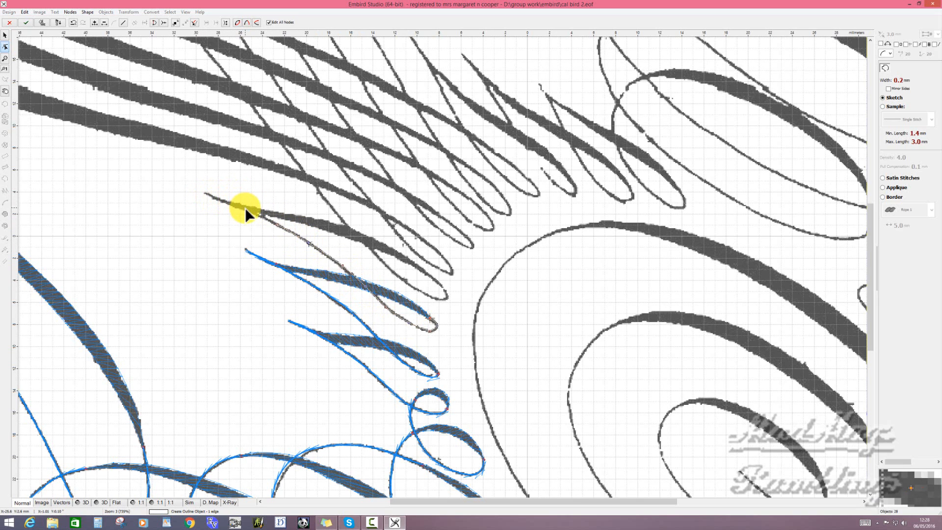
{"action": "left_click", "coordinate": [207, 193]}
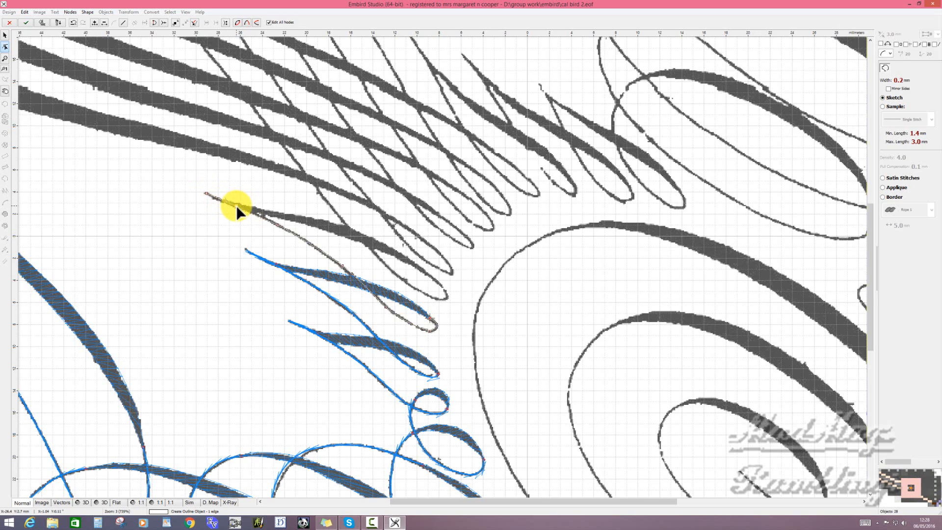
{"action": "right_click", "coordinate": [237, 205]}
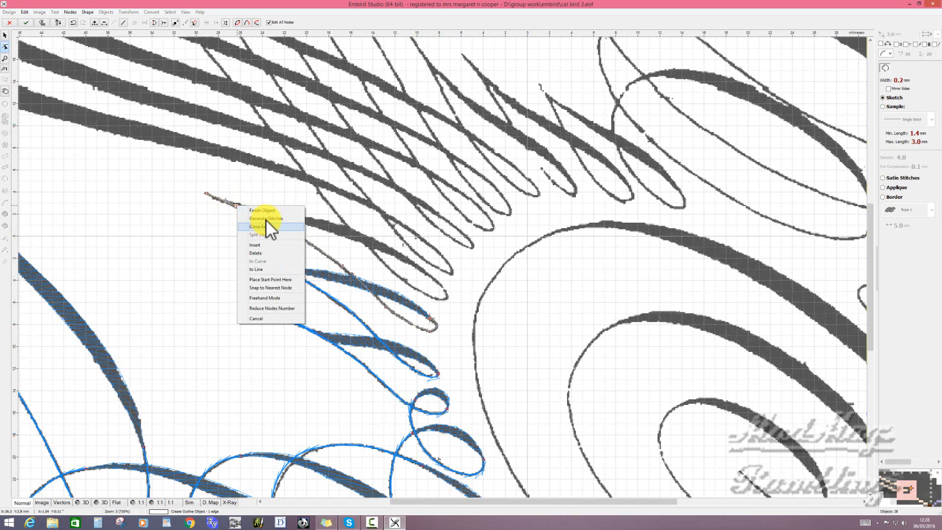
{"action": "left_click", "coordinate": [266, 218]}
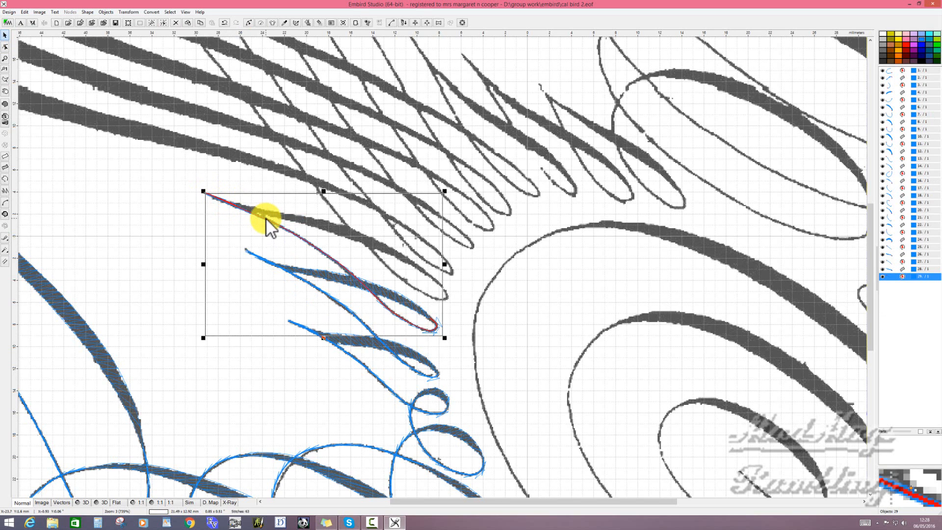
- Start a column object at the third feather's thick stroke, placing paired edge points from its thin start to about its middle
{"action": "left_click", "coordinate": [6, 156]}
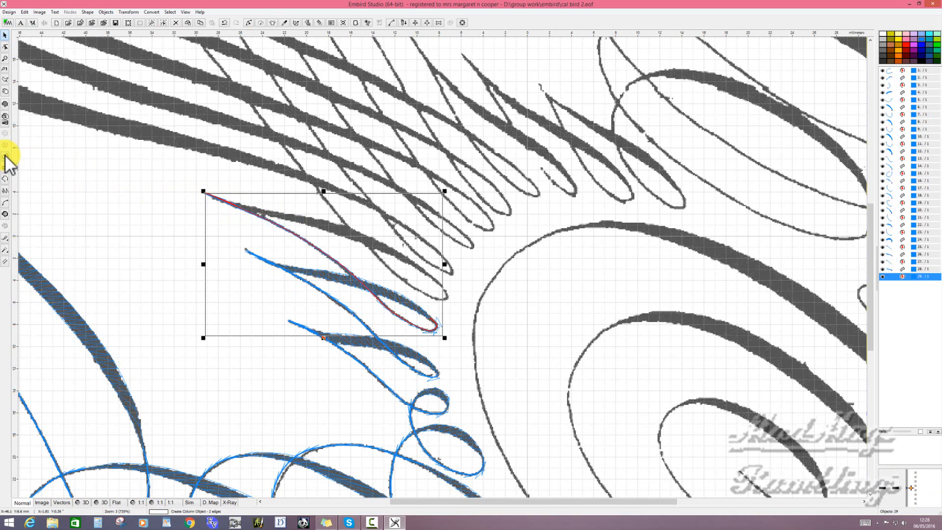
{"action": "left_click", "coordinate": [244, 205]}
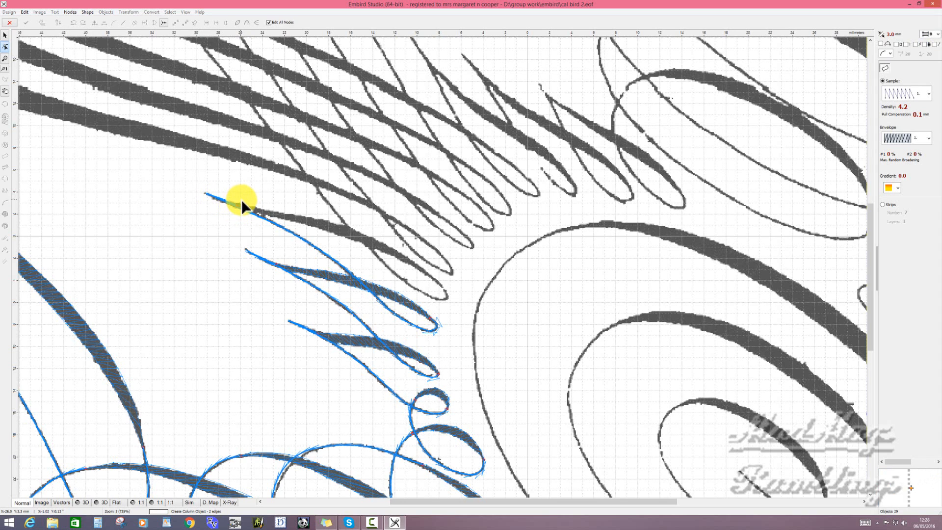
{"action": "left_click", "coordinate": [241, 201]}
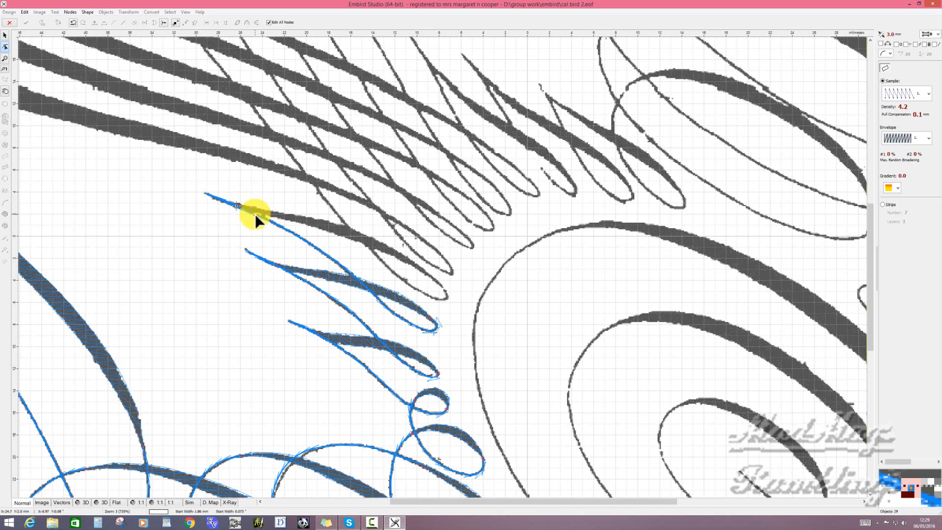
{"action": "left_click", "coordinate": [256, 215]}
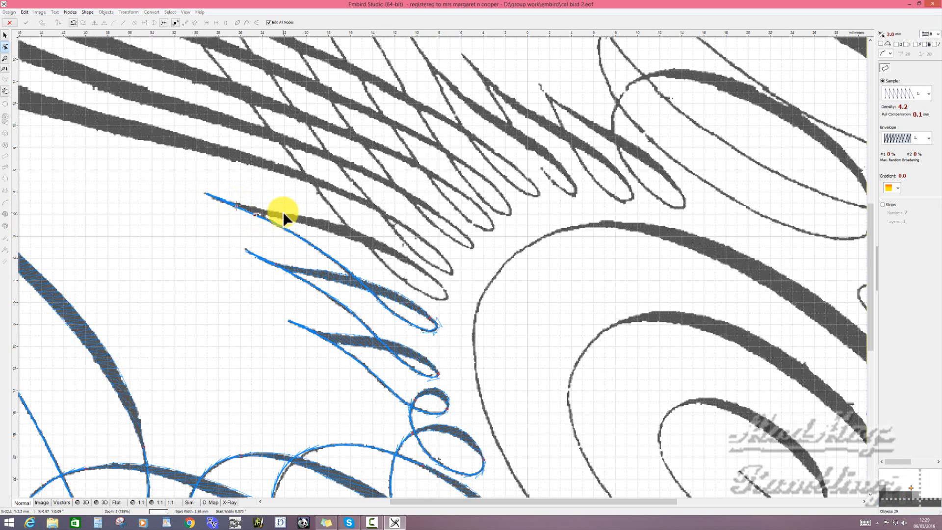
{"action": "left_click", "coordinate": [283, 213]}
{"action": "left_click", "coordinate": [291, 220]}
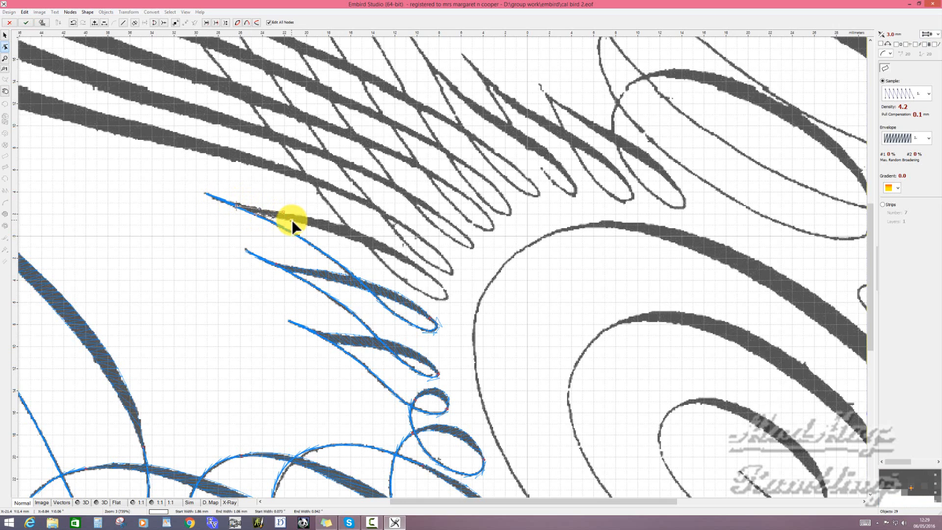
{"action": "left_click", "coordinate": [325, 219]}
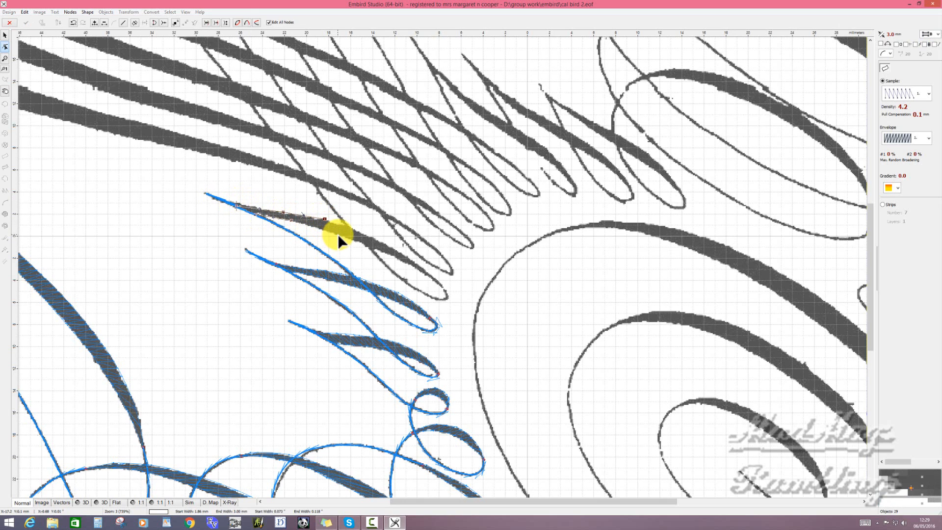
{"action": "left_click", "coordinate": [339, 234]}
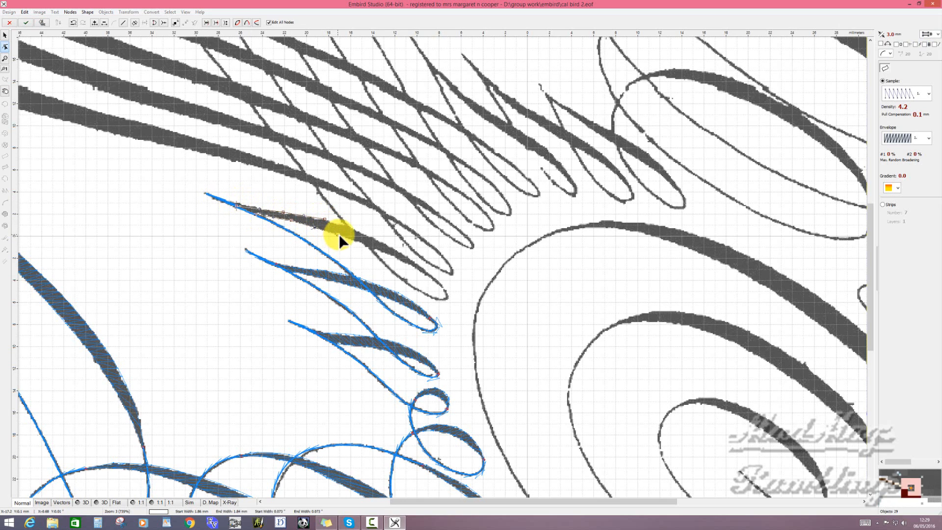
- Extend the third feather's column to the stroke's lower end, making it about 17 mm long, and generate its stitches
{"action": "left_click", "coordinate": [366, 234]}
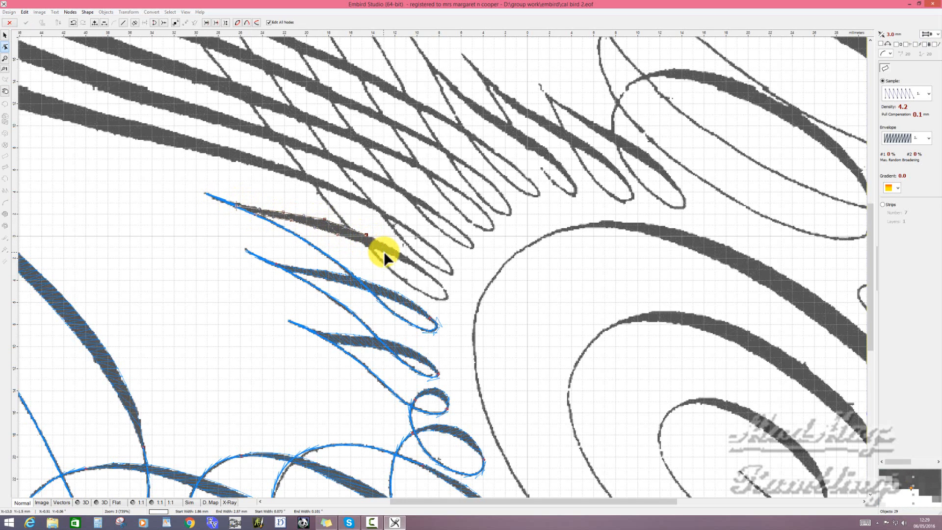
{"action": "left_click", "coordinate": [385, 252]}
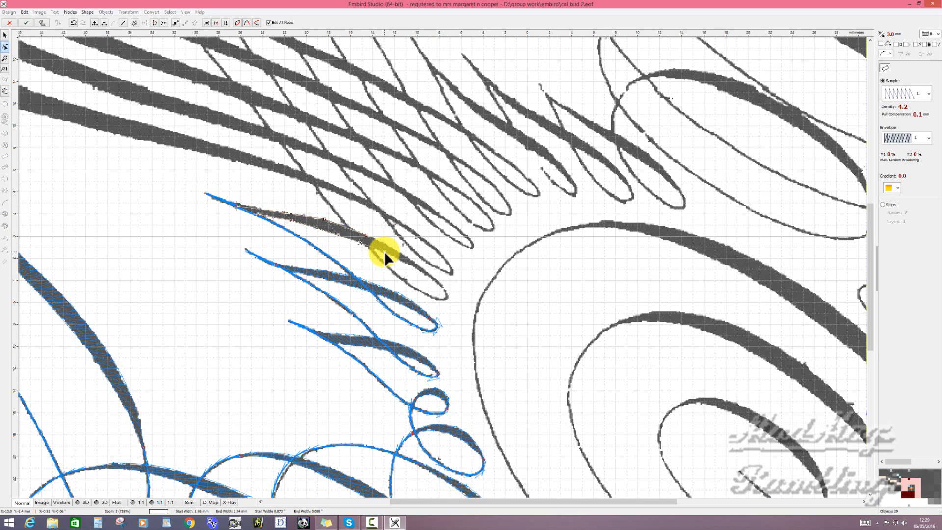
{"action": "left_click", "coordinate": [414, 261]}
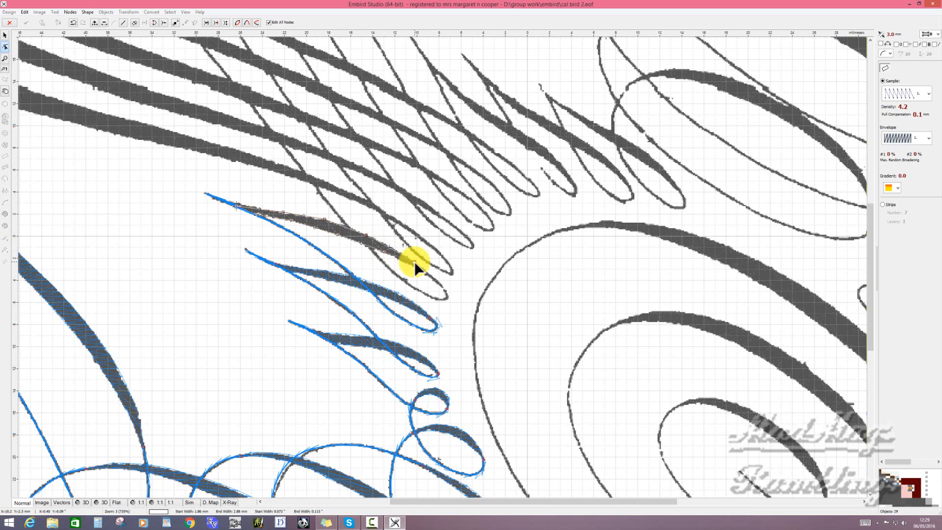
{"action": "left_click", "coordinate": [428, 273]}
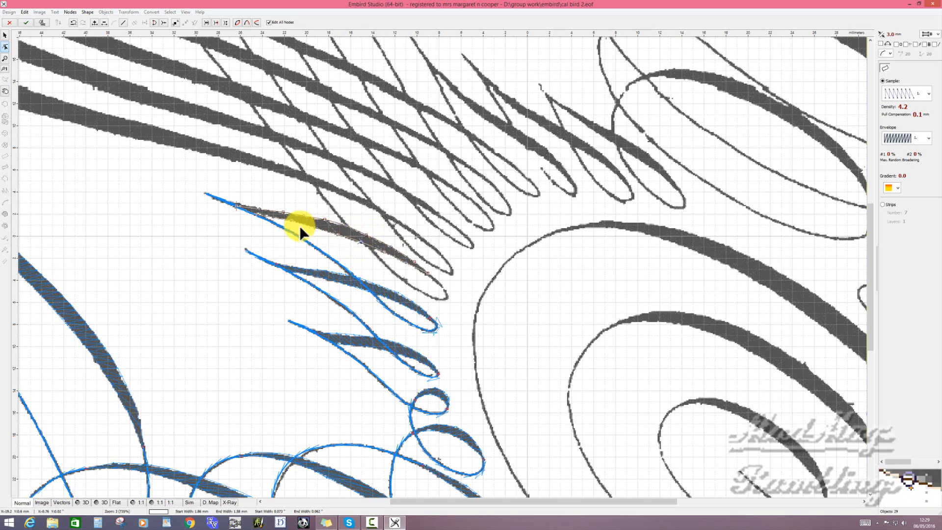
{"action": "right_click", "coordinate": [428, 273]}
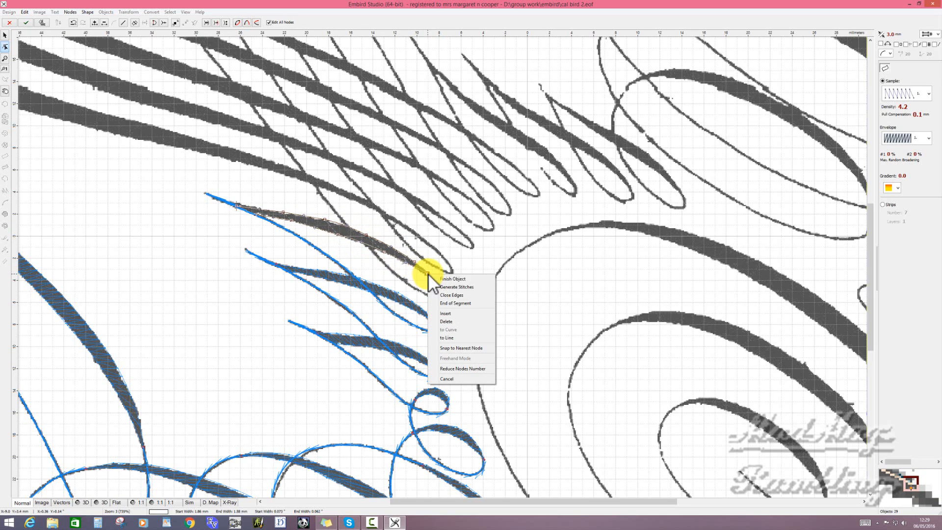
{"action": "left_click", "coordinate": [454, 287]}
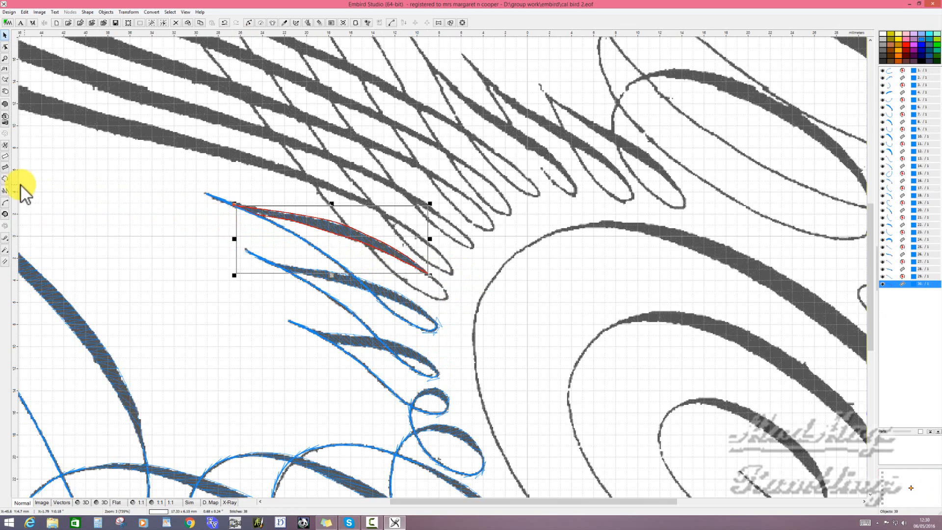
- Start an outline object at the third feather's column end, tracing around its bottom loop and up the long thin line past the crossing thick strokes
{"action": "left_click", "coordinate": [5, 180]}
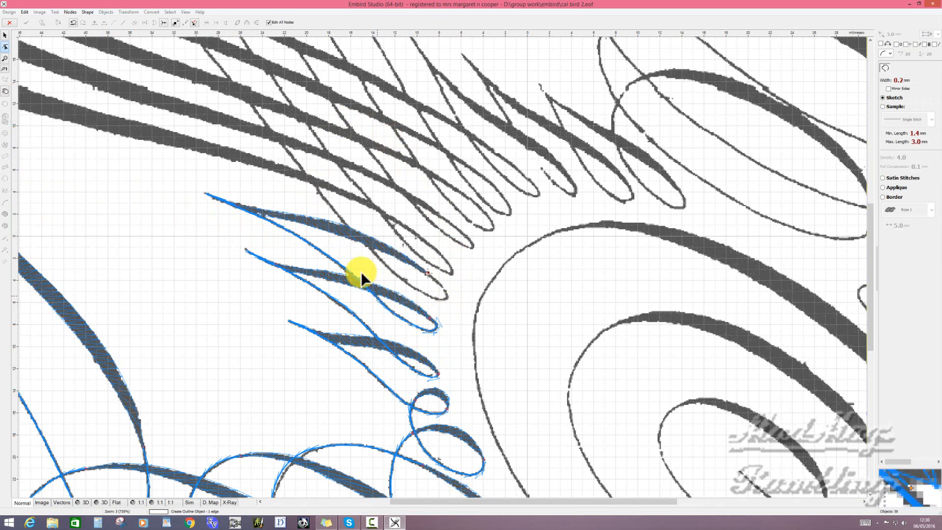
{"action": "left_click", "coordinate": [435, 297]}
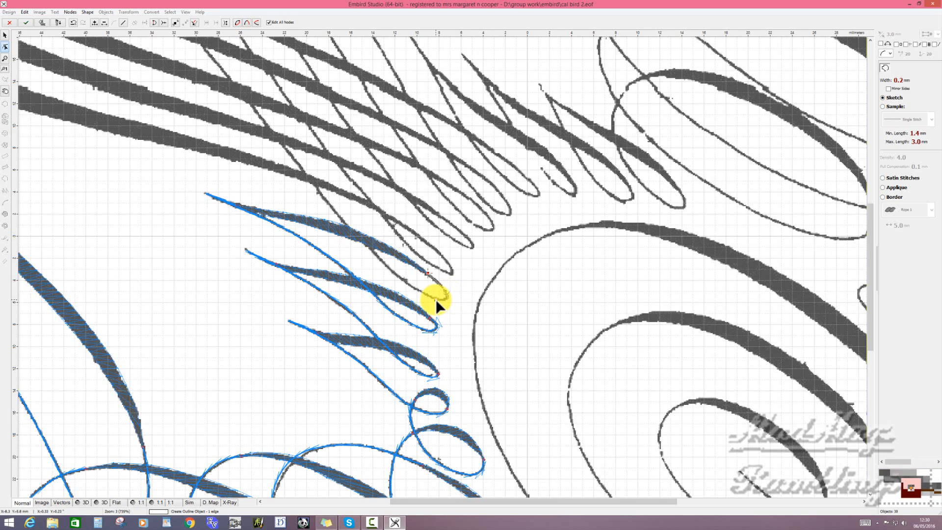
{"action": "left_click", "coordinate": [332, 207]}
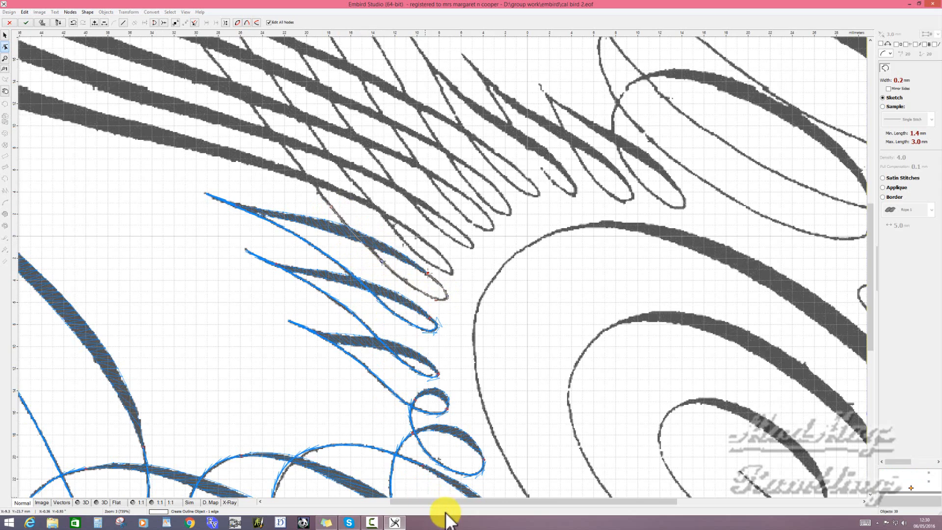
{"action": "left_click_drag", "start_coordinate": [446, 502], "coordinate": [388, 494]}
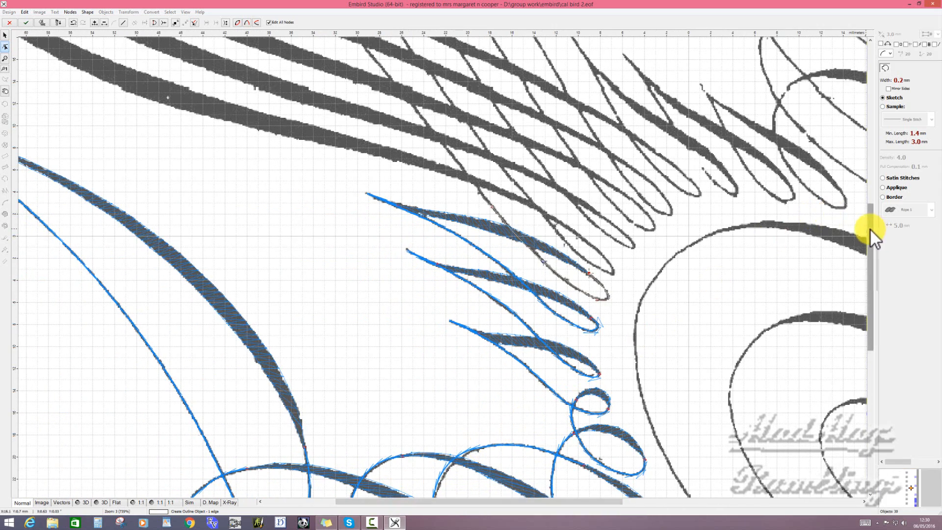
{"action": "left_click_drag", "start_coordinate": [870, 228], "coordinate": [861, 176]}
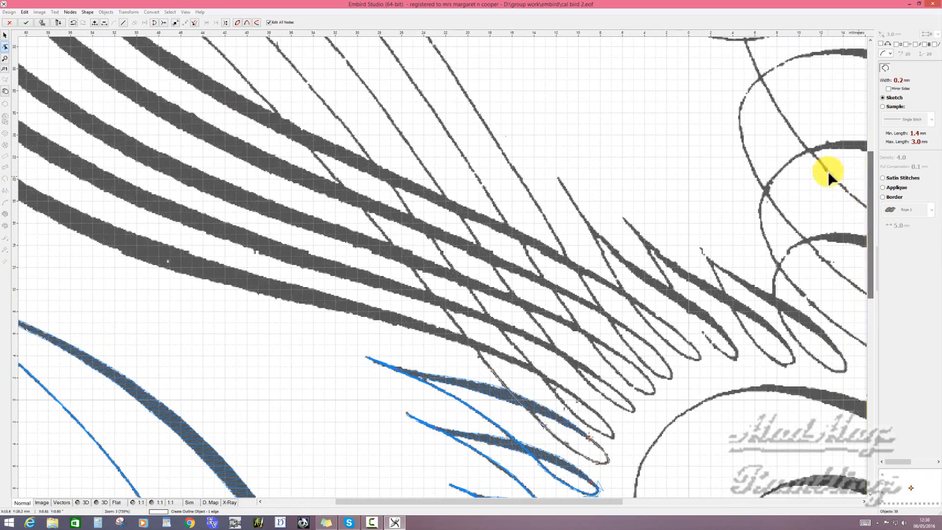
{"action": "left_click", "coordinate": [320, 160]}
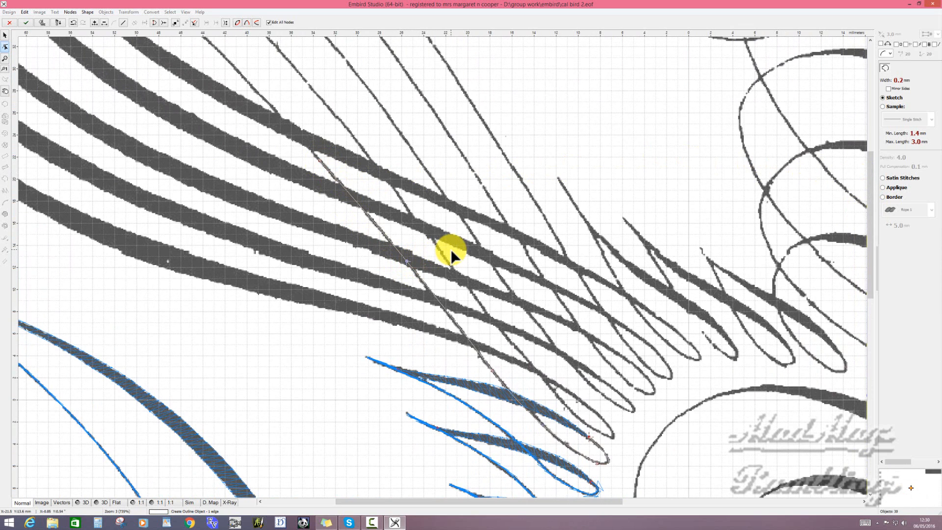
- Extend the outline up the thin line toward the large feather loop's upper curve, bending the new segment to follow the artwork
{"action": "scroll", "coordinate": [450, 248], "scroll_direction": "down", "scroll_amount": 1}
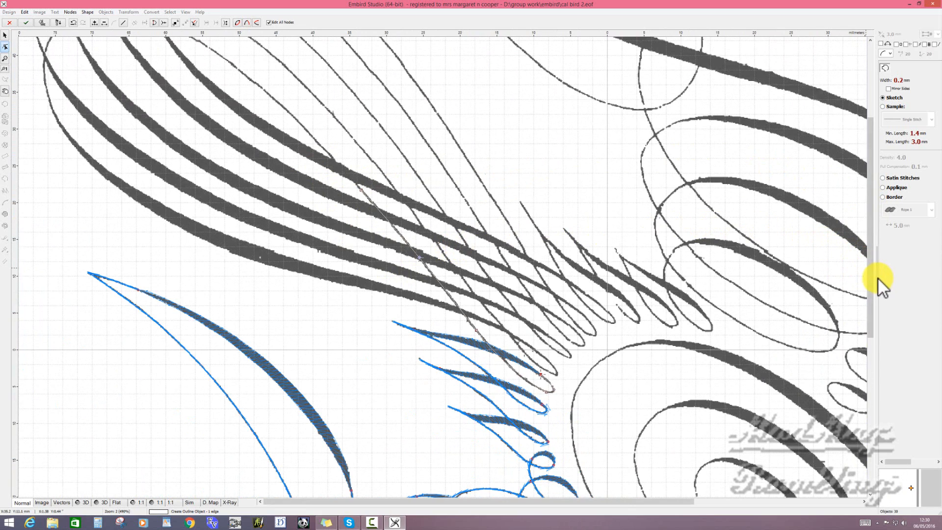
{"action": "left_click_drag", "start_coordinate": [868, 282], "coordinate": [855, 216]}
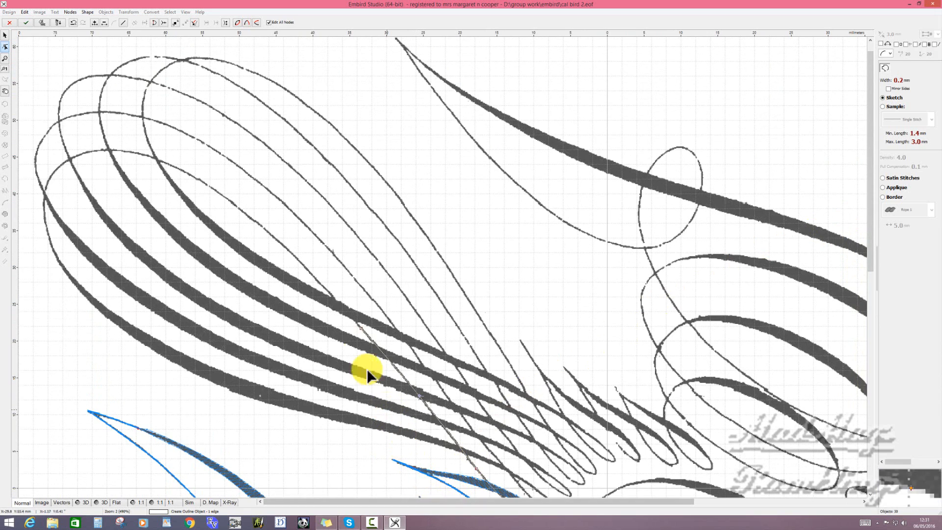
{"action": "left_click", "coordinate": [186, 170]}
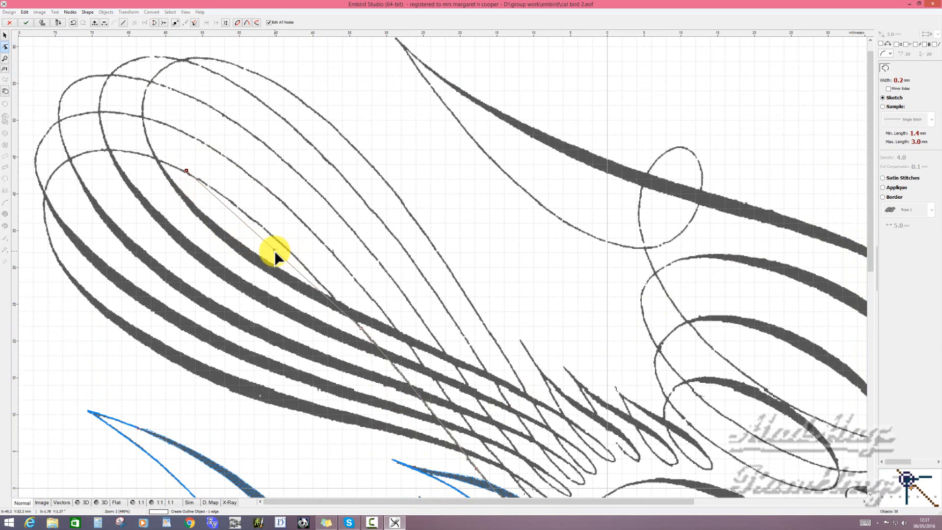
{"action": "left_click_drag", "start_coordinate": [275, 251], "coordinate": [272, 241]}
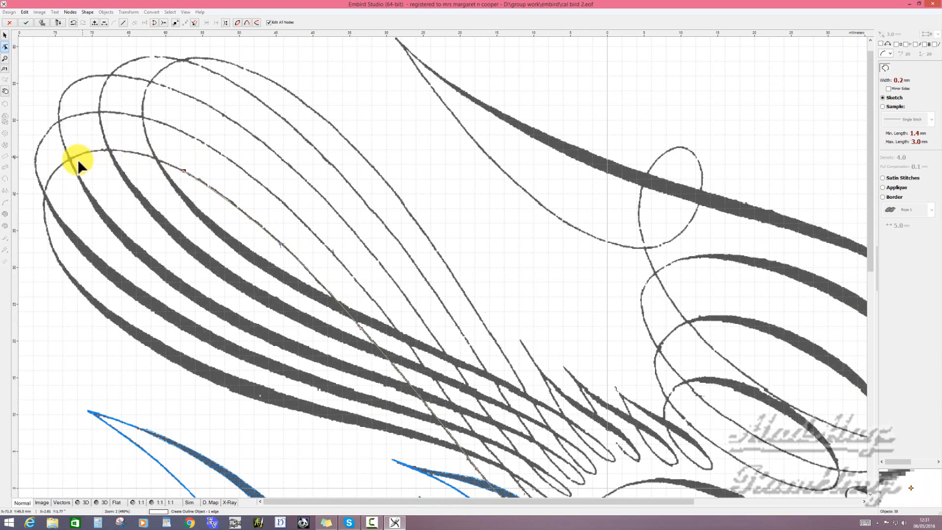
- Continue the outline with curved segments around the large loop's outer end to the lowest thick stroke's thin start, and generate its stitches
{"action": "left_click", "coordinate": [53, 174]}
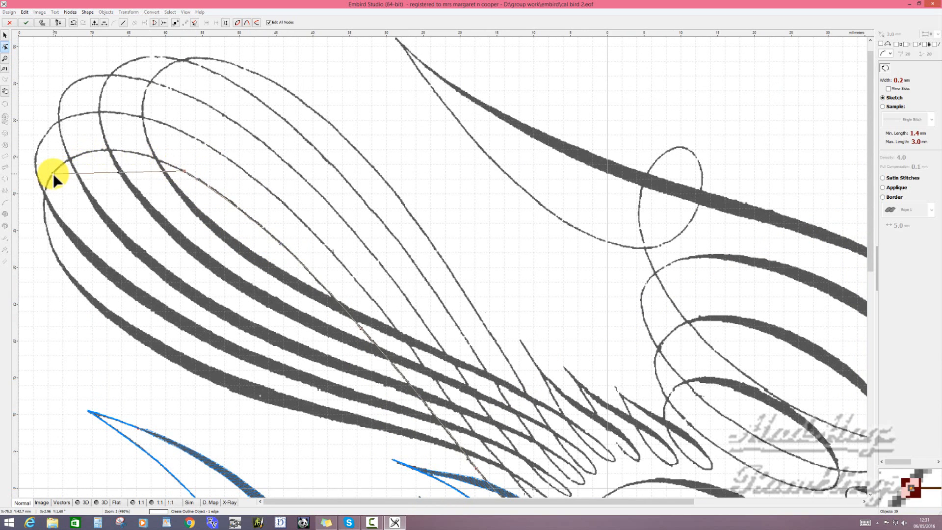
{"action": "left_click_drag", "start_coordinate": [119, 172], "coordinate": [107, 149]}
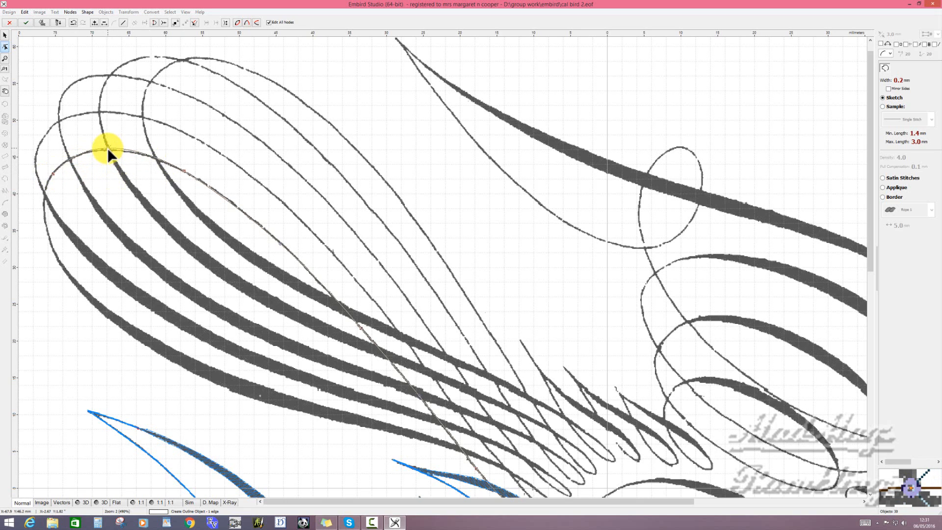
{"action": "left_click", "coordinate": [55, 257]}
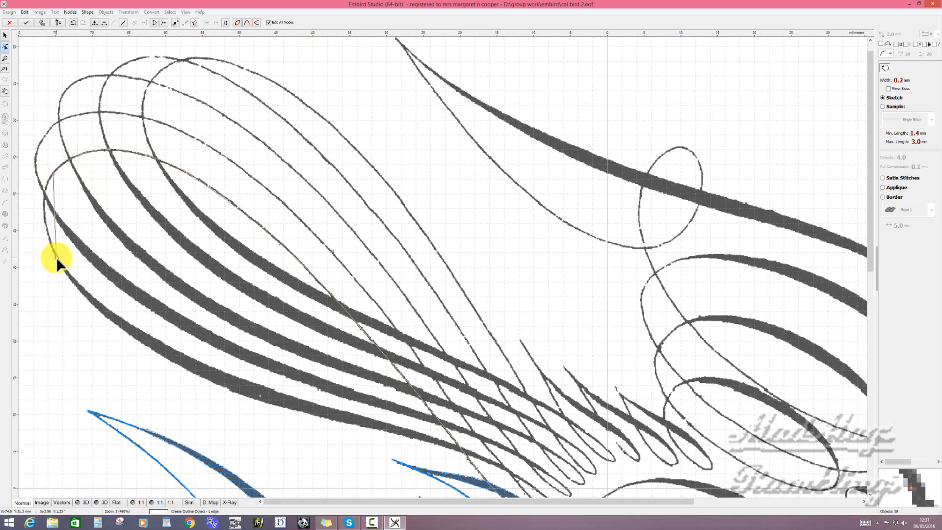
{"action": "left_click_drag", "start_coordinate": [55, 216], "coordinate": [43, 211]}
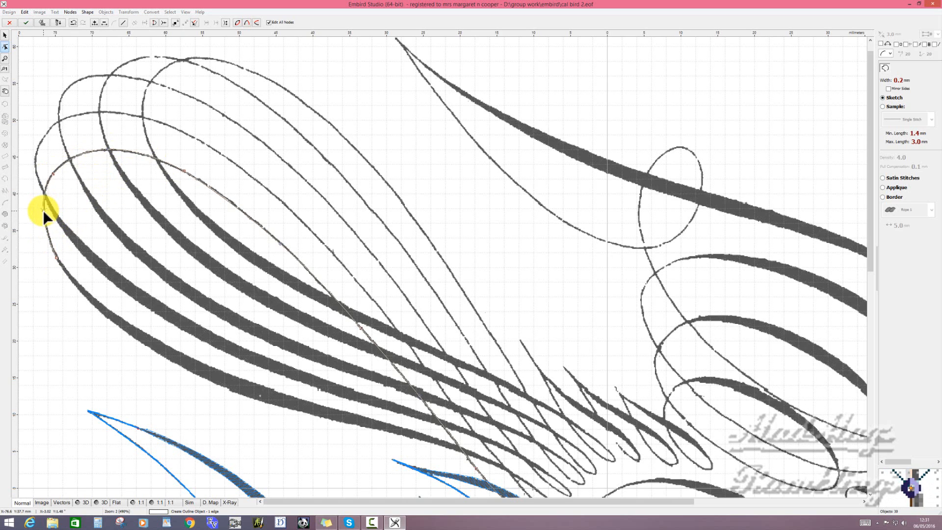
{"action": "right_click", "coordinate": [62, 266]}
{"action": "left_click", "coordinate": [93, 279]}
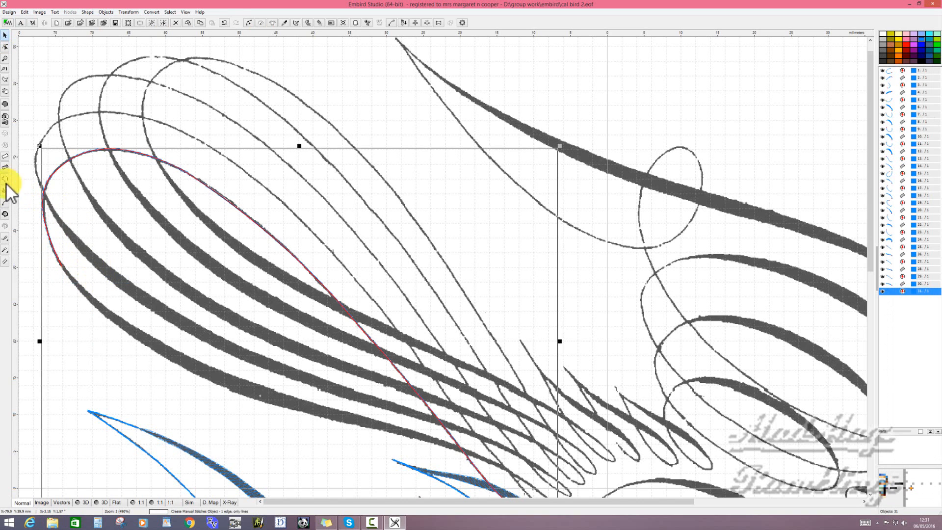
- Start a column object at the lowest long feather's thin start, placing the first paired edge points down both sides of the thick stroke
{"action": "left_click", "coordinate": [5, 157]}
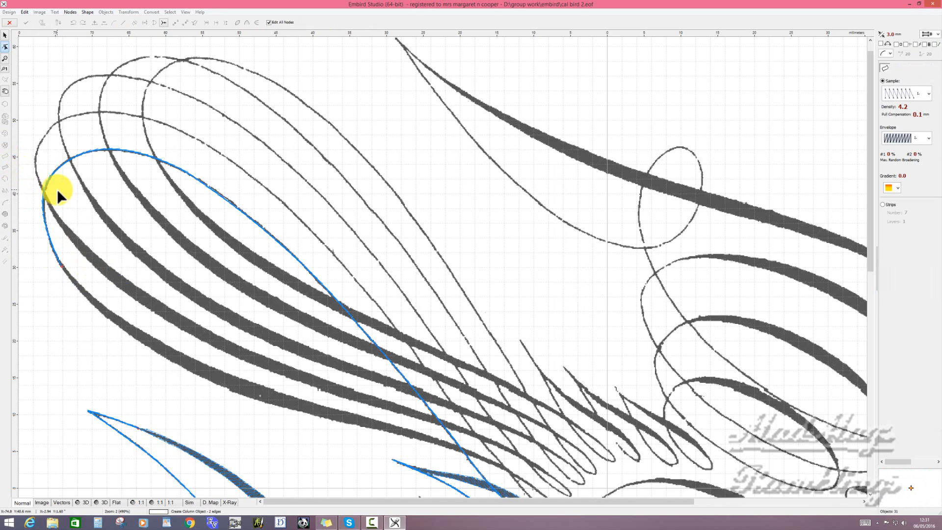
{"action": "left_click", "coordinate": [57, 189]}
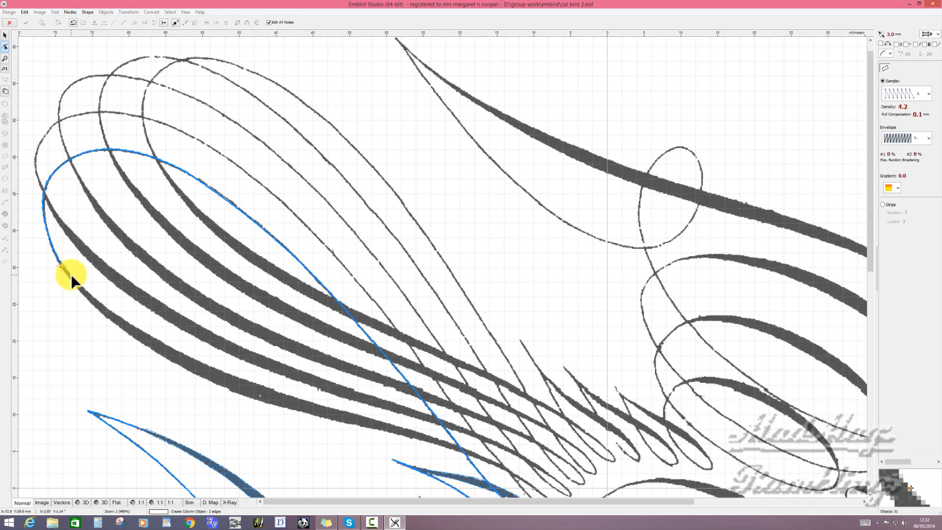
{"action": "left_click", "coordinate": [72, 274]}
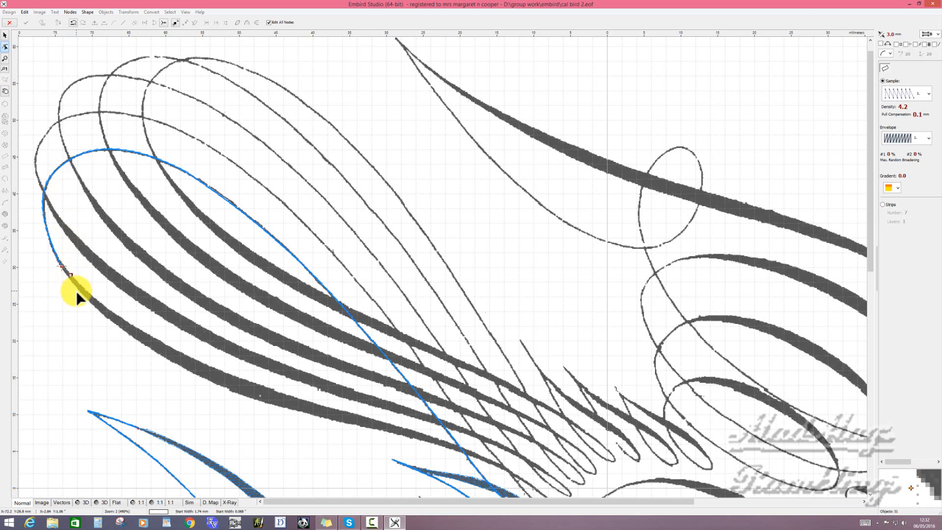
{"action": "left_click", "coordinate": [80, 293]}
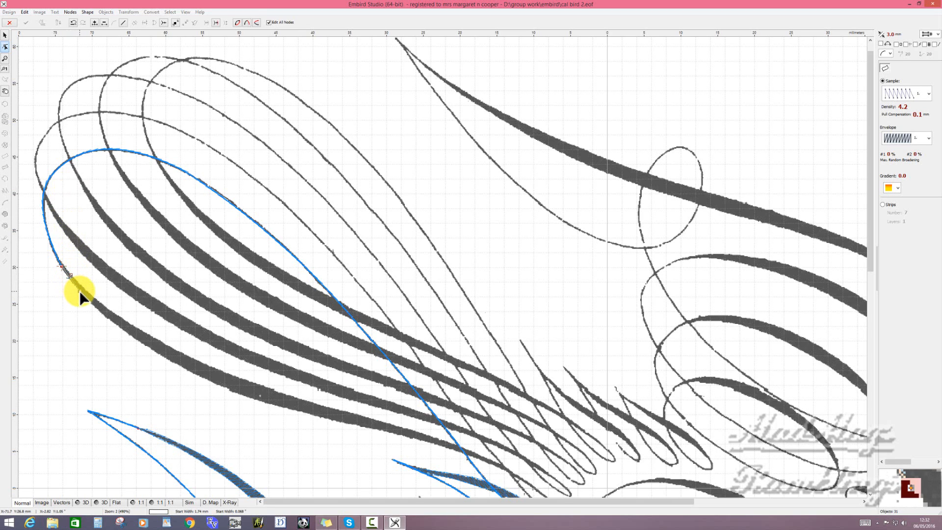
{"action": "left_click", "coordinate": [100, 302]}
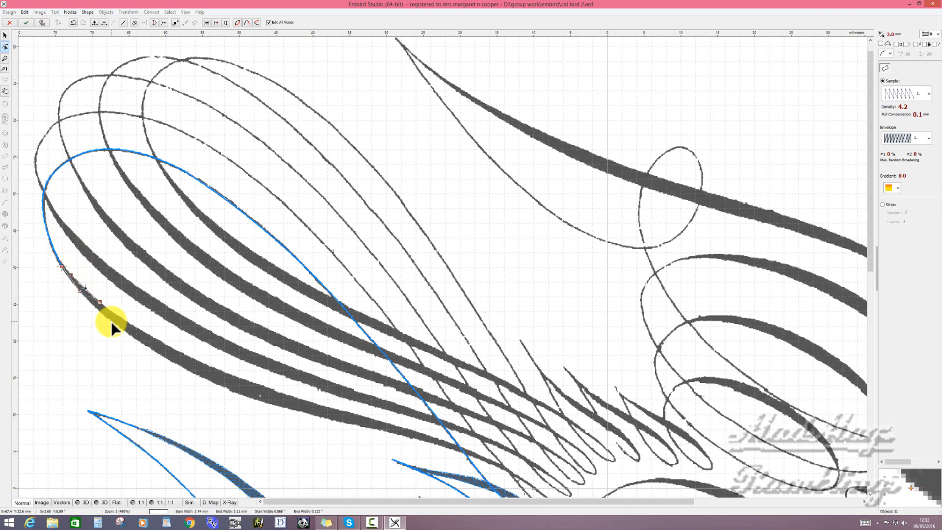
{"action": "left_click", "coordinate": [111, 321]}
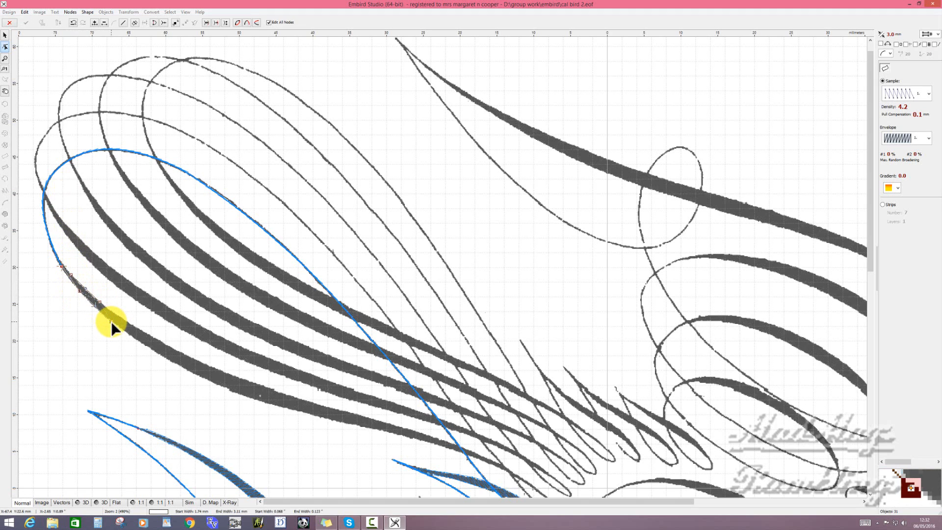
- Extend the long feather's column through its widest part to just past the middle, placing three pairs of edge points
{"action": "left_click", "coordinate": [162, 342]}
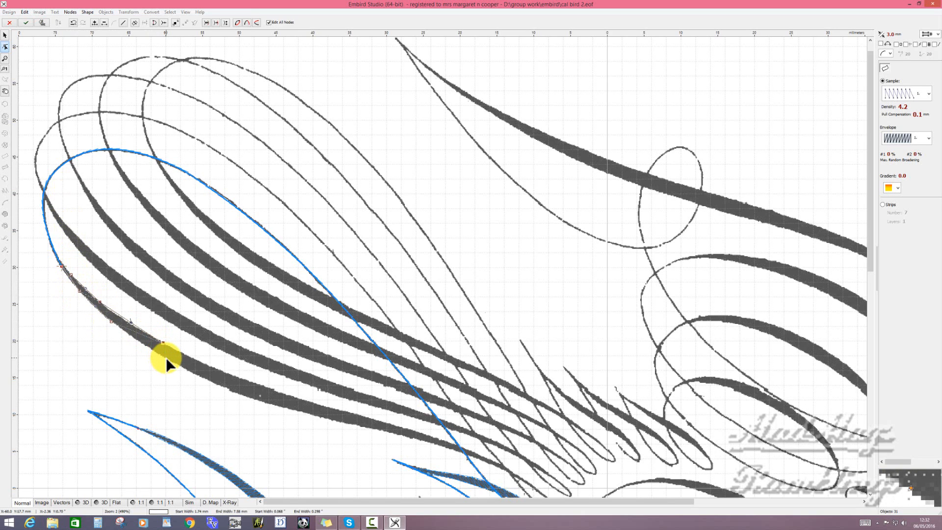
{"action": "left_click", "coordinate": [166, 357]}
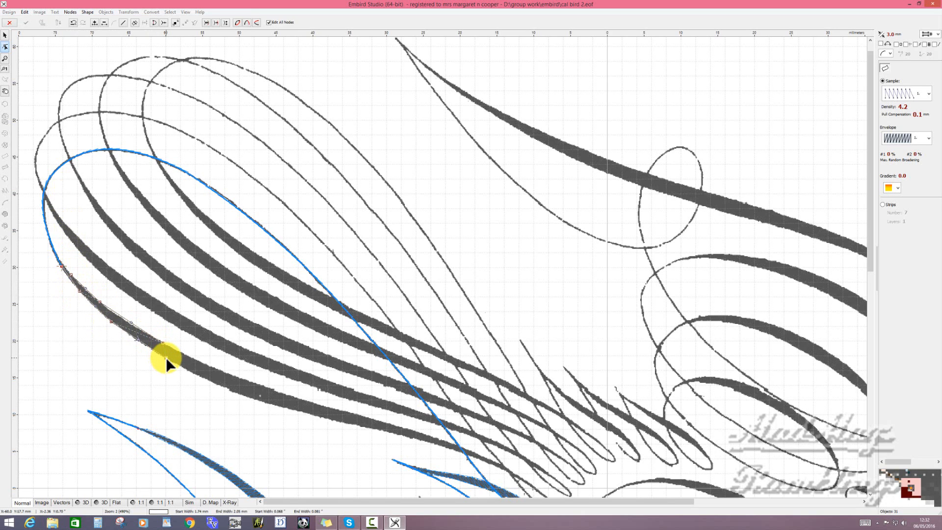
{"action": "left_click", "coordinate": [230, 372]}
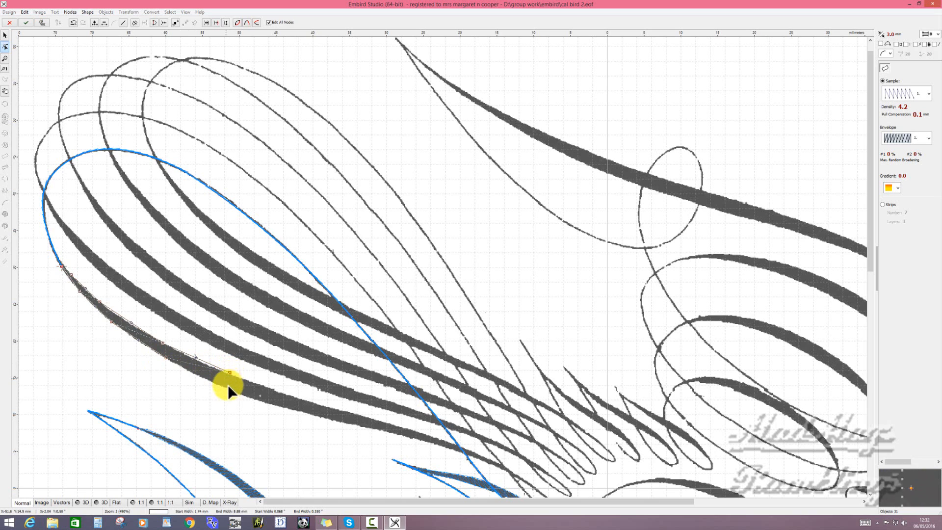
{"action": "left_click", "coordinate": [231, 391]}
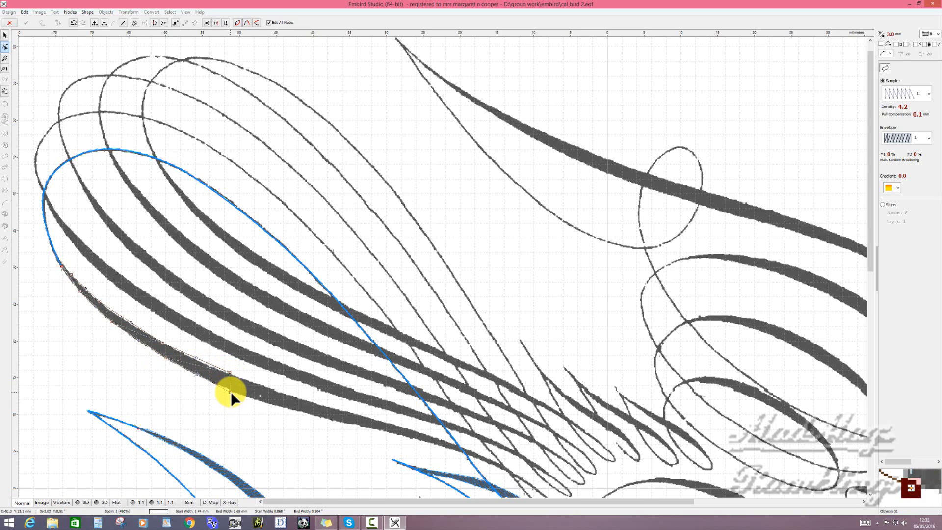
{"action": "left_click", "coordinate": [316, 402]}
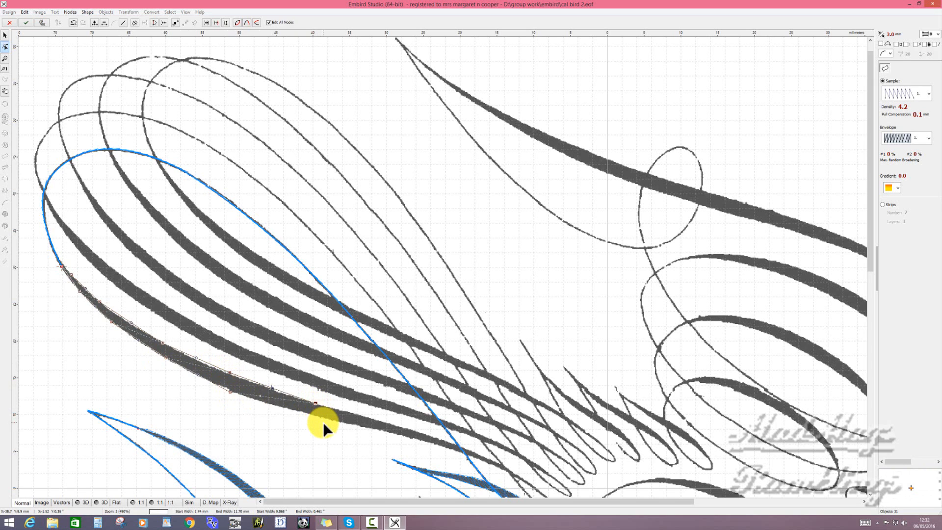
{"action": "left_click", "coordinate": [320, 416]}
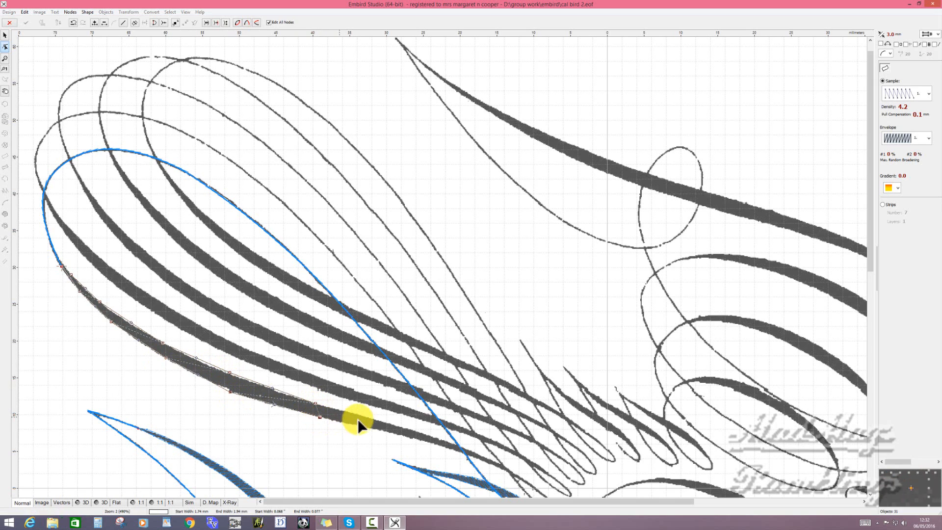
- Extend the long feather's column with paired edge points along the narrowing stroke to its lower end near the bottom loop
{"action": "left_click", "coordinate": [388, 423]}
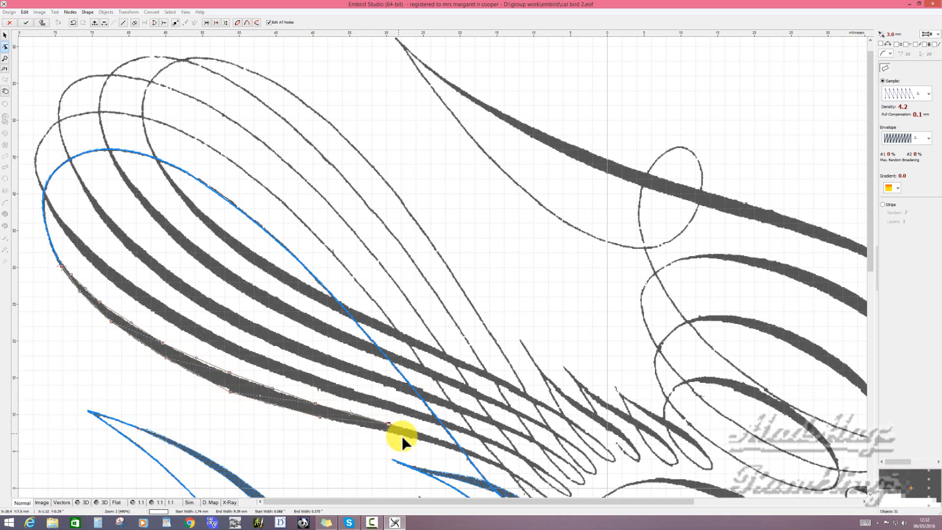
{"action": "left_click", "coordinate": [402, 435]}
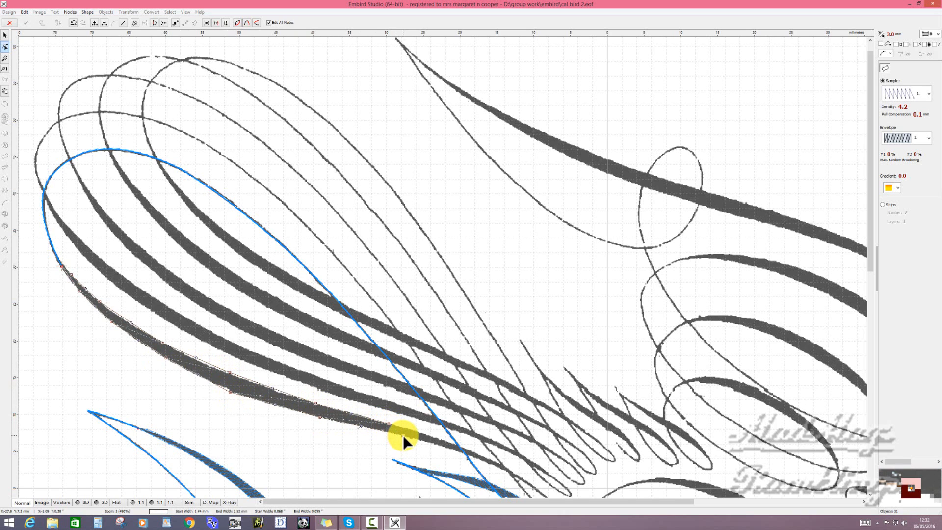
{"action": "left_click", "coordinate": [452, 443]}
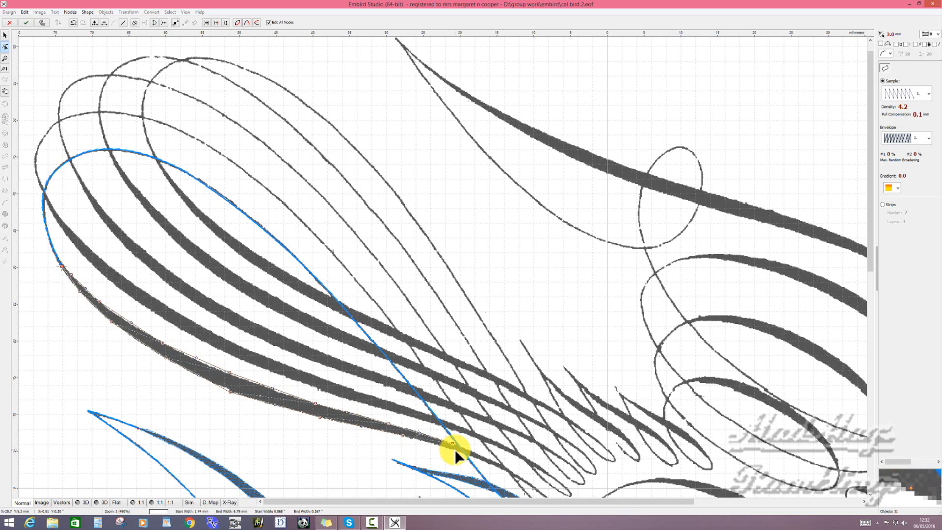
{"action": "key", "text": "ctrl+z"}
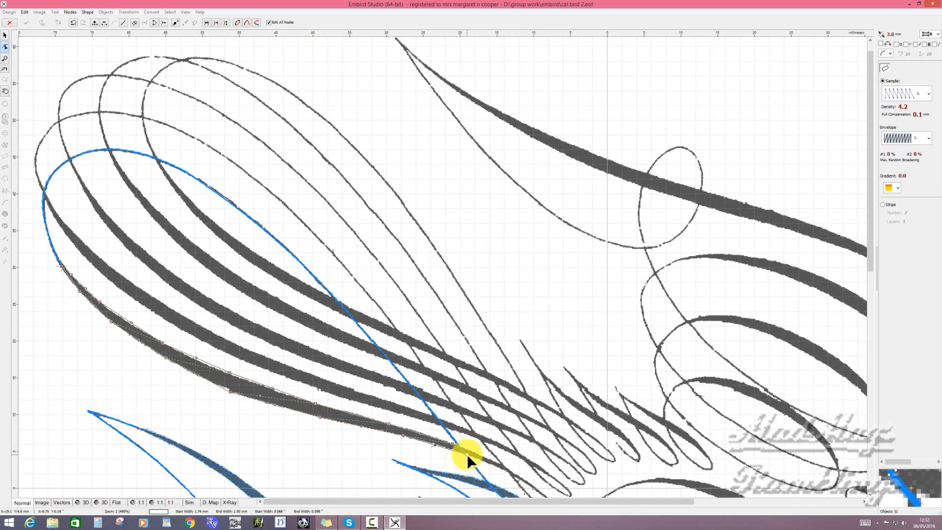
{"action": "left_click", "coordinate": [505, 467]}
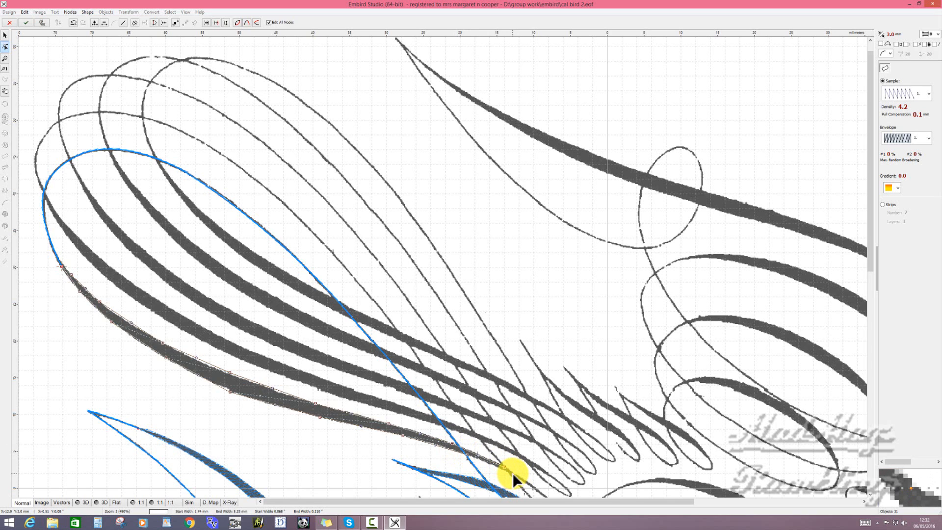
{"action": "left_click", "coordinate": [513, 474]}
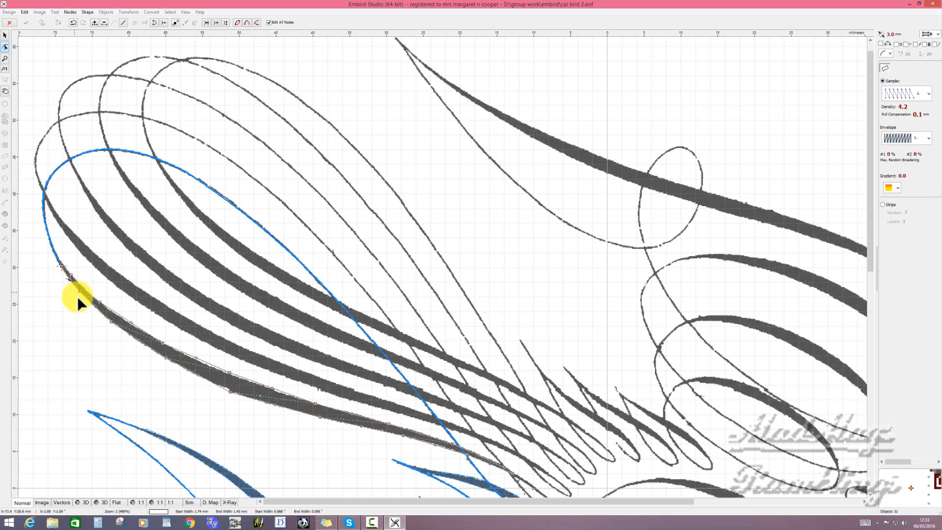
- Adjust the edge nodes along the upper section of the lowest long feather's column to follow both sides of the thick stroke
{"action": "left_click", "coordinate": [98, 302]}
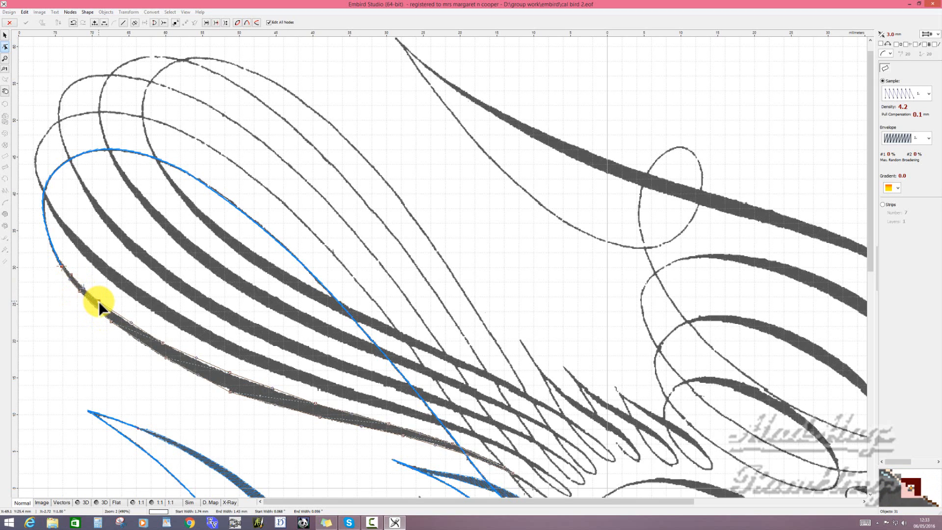
{"action": "left_click", "coordinate": [131, 322]}
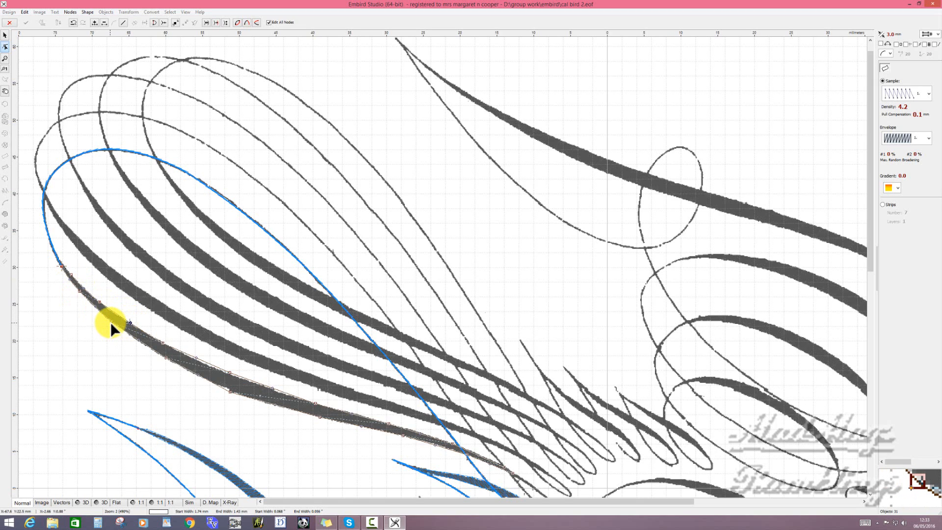
{"action": "left_click", "coordinate": [111, 322]}
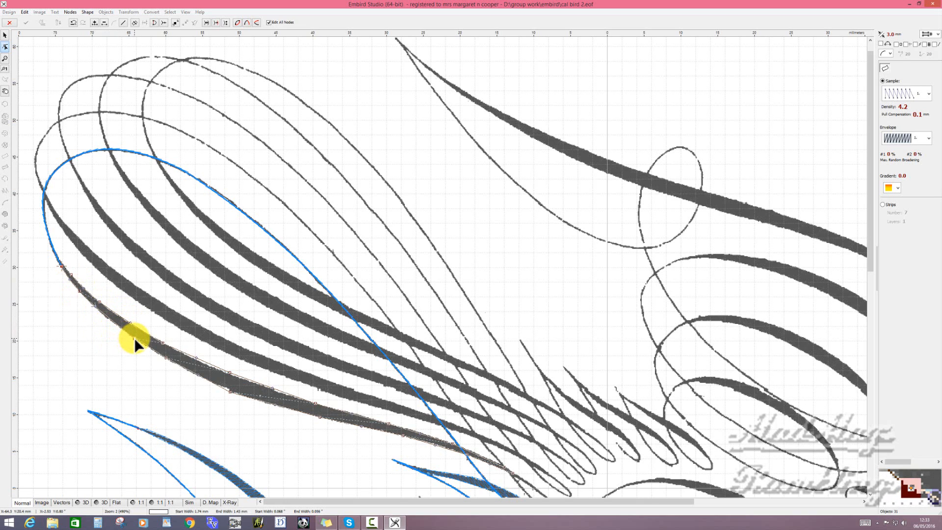
{"action": "left_click", "coordinate": [96, 308]}
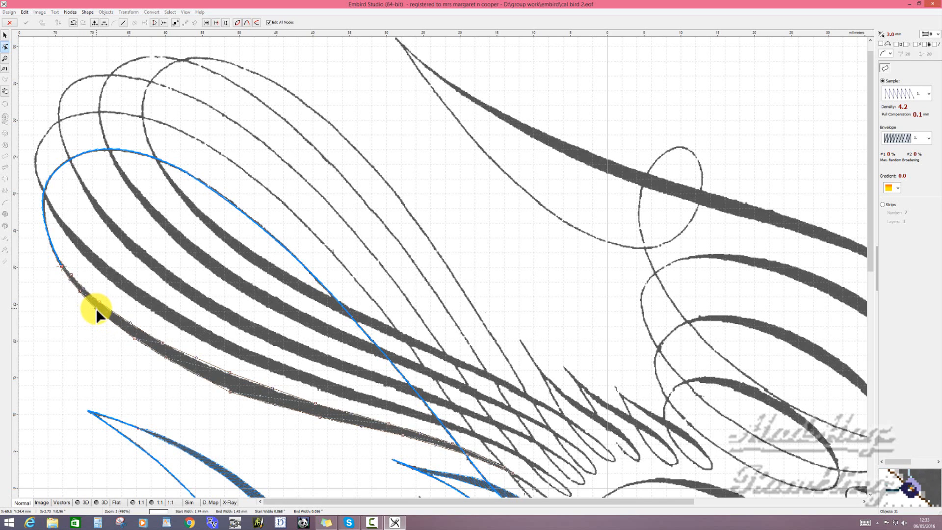
{"action": "left_click", "coordinate": [167, 358]}
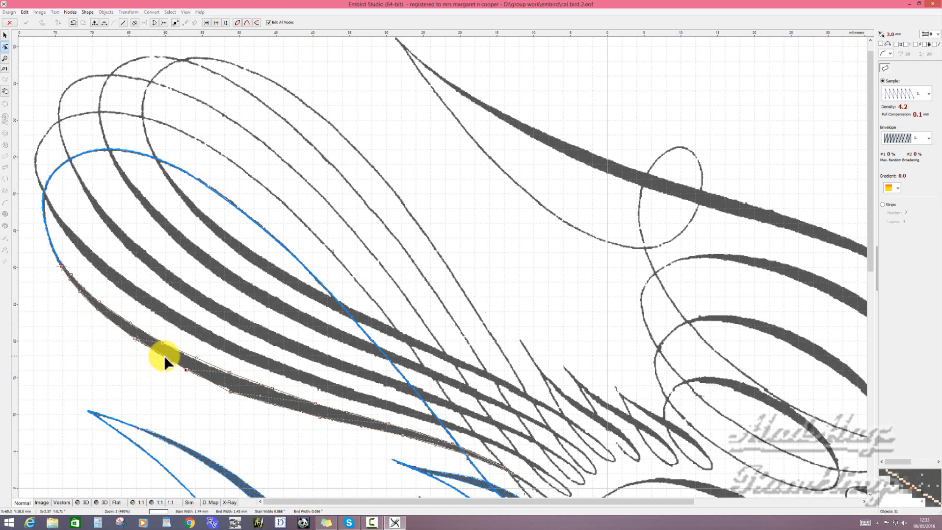
{"action": "left_click", "coordinate": [138, 340]}
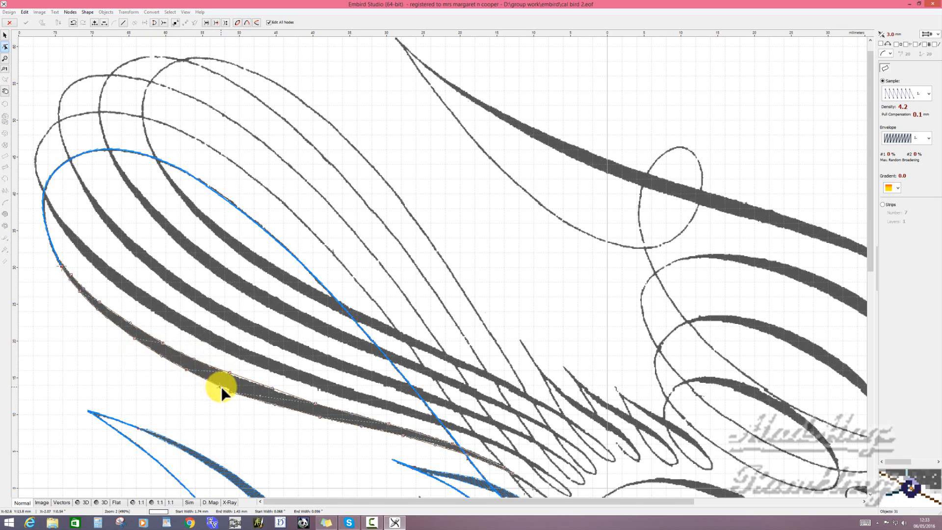
- Align the column's edge nodes around the widest part of the lowest long feather with the artwork's edges
{"action": "left_click_drag", "start_coordinate": [231, 393], "coordinate": [274, 405]}
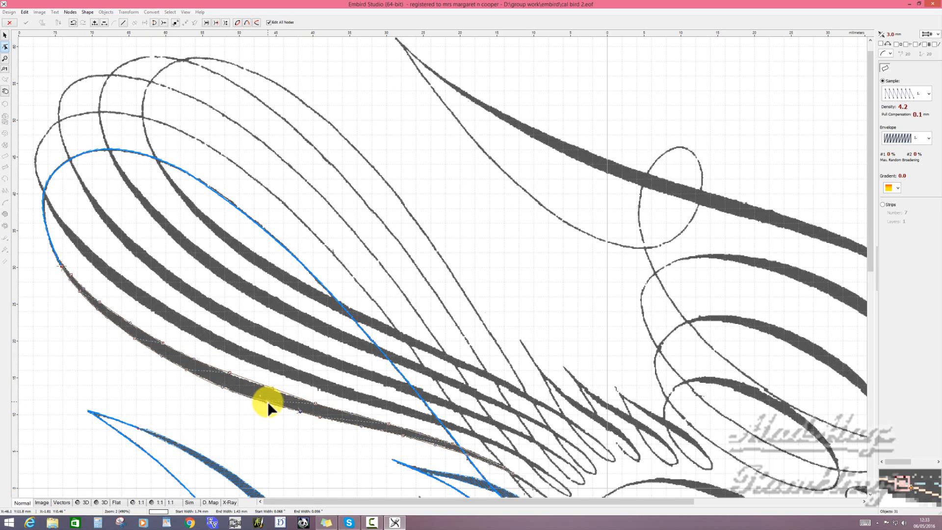
{"action": "left_click_drag", "start_coordinate": [267, 402], "coordinate": [268, 404]}
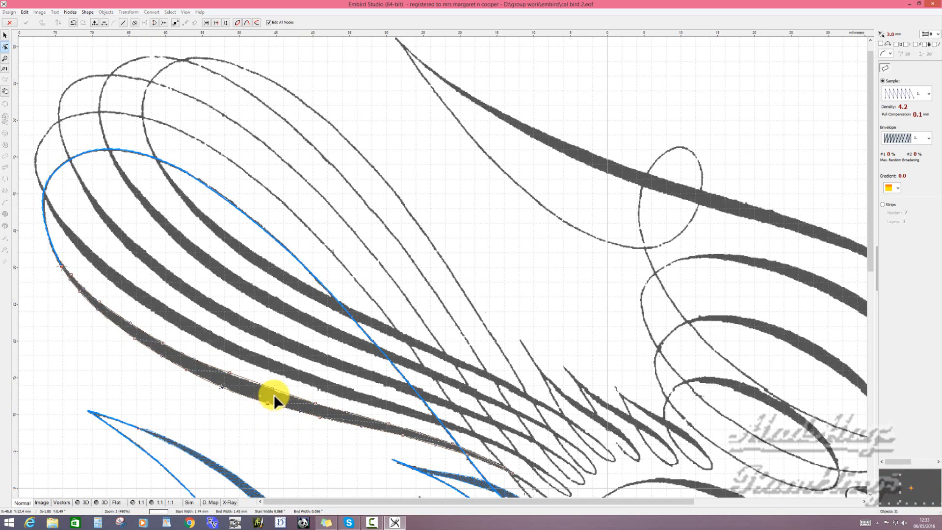
{"action": "left_click", "coordinate": [272, 388]}
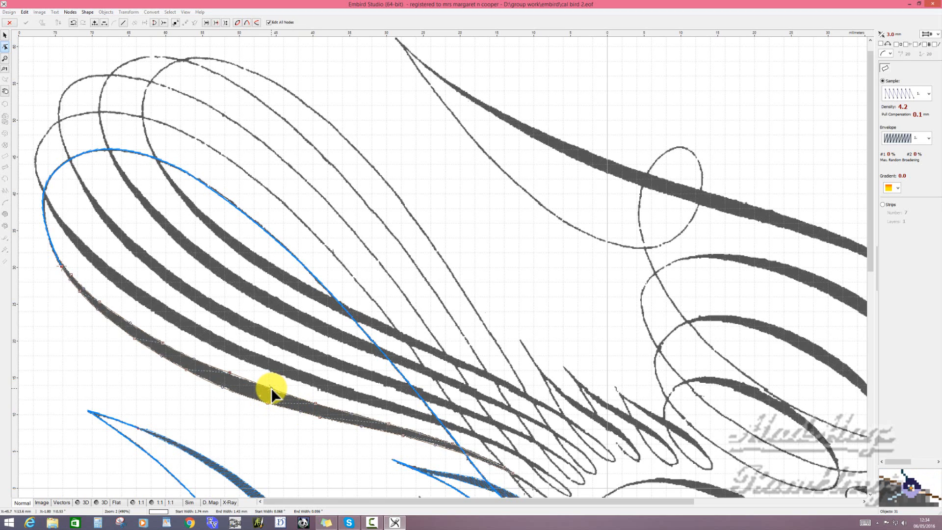
{"action": "left_click", "coordinate": [231, 373]}
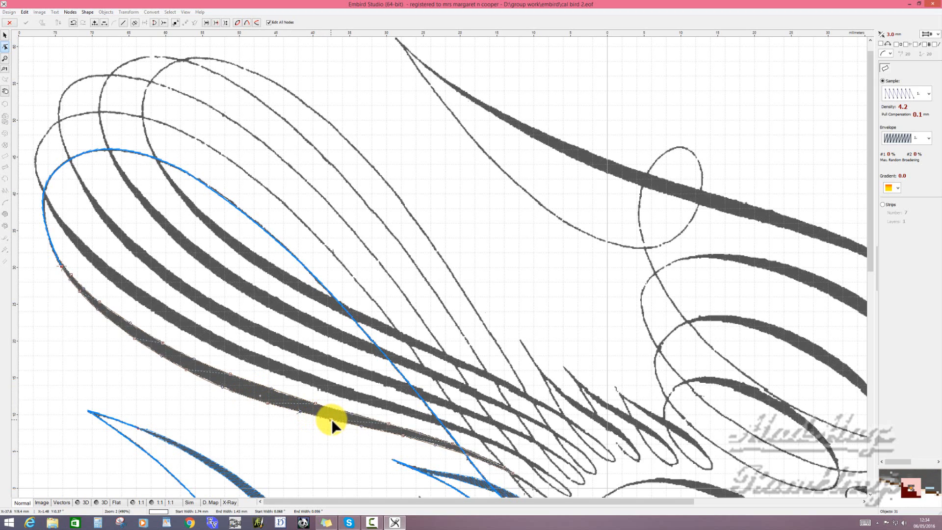
- Fit the column's edge nodes to the narrowing stroke between the feather's middle and its crossing with the blue loop outline
{"action": "left_click", "coordinate": [361, 426]}
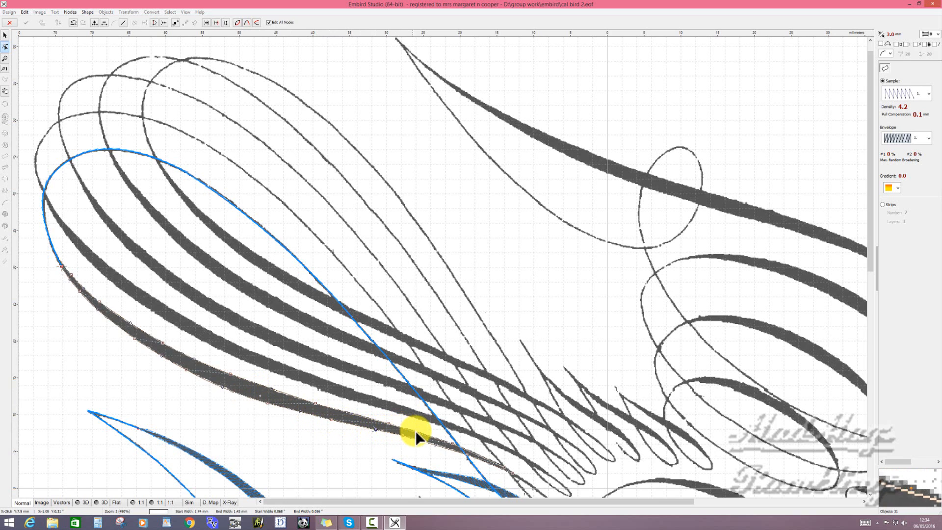
{"action": "left_click", "coordinate": [452, 443]}
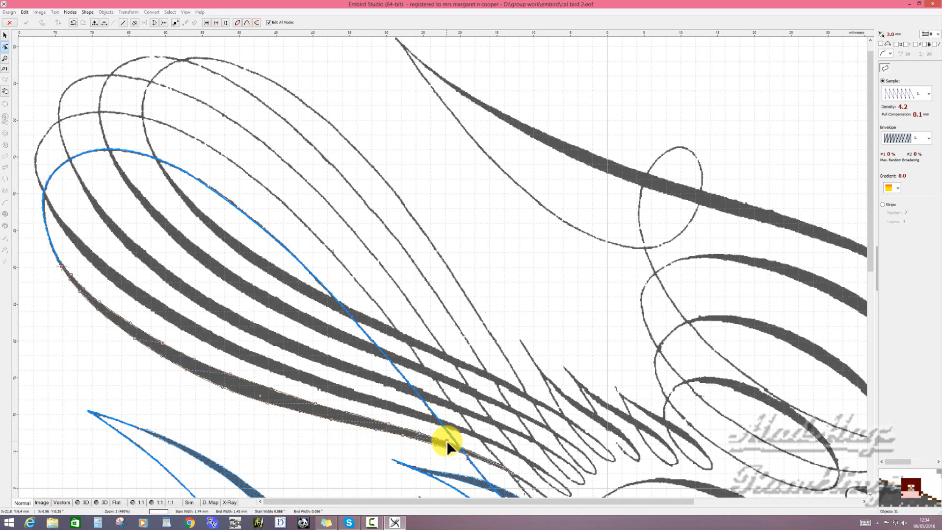
{"action": "left_click", "coordinate": [478, 455]}
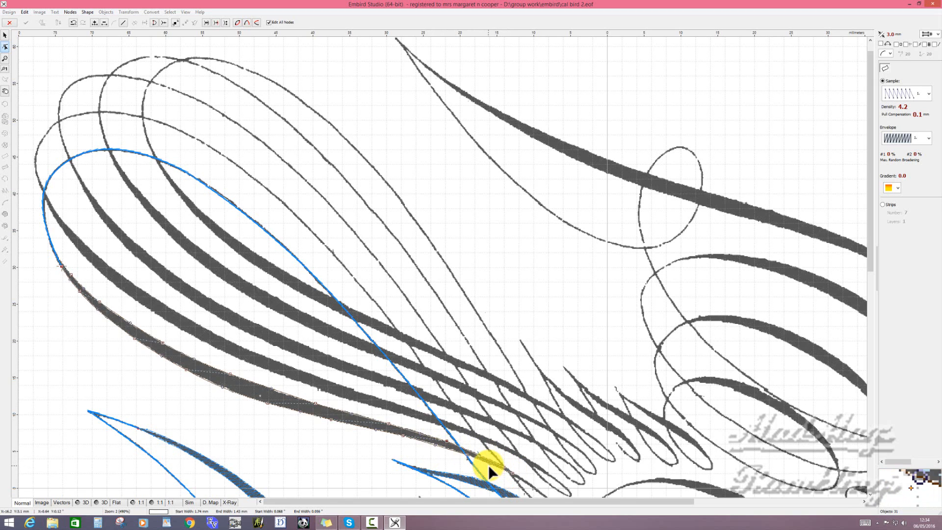
- Refine the edge nodes at the long feather column's thin lower end and finish the object
{"action": "left_click_drag", "start_coordinate": [512, 473], "coordinate": [506, 470]}
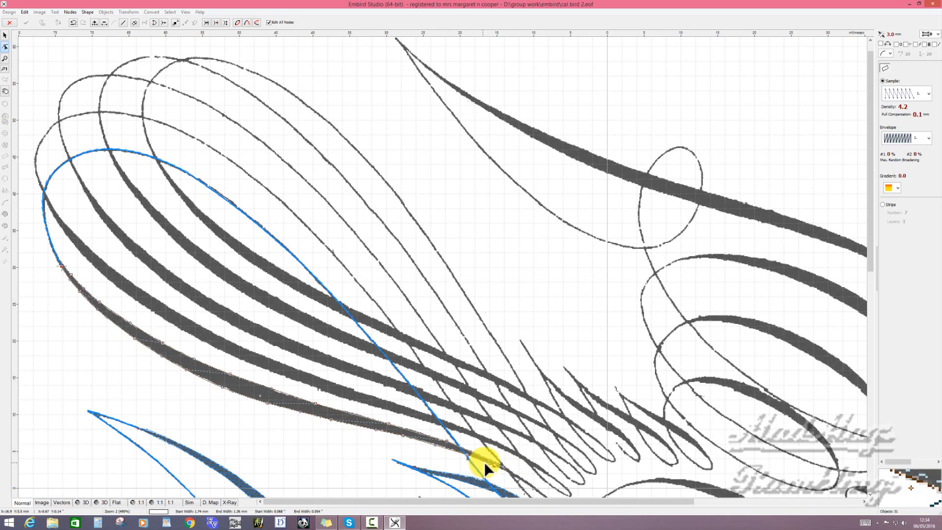
{"action": "left_click", "coordinate": [487, 464]}
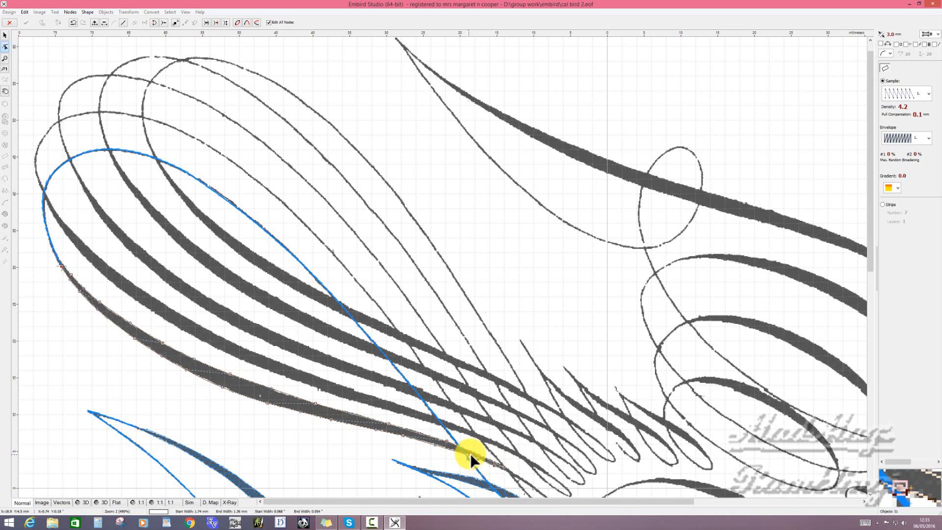
{"action": "left_click", "coordinate": [468, 455]}
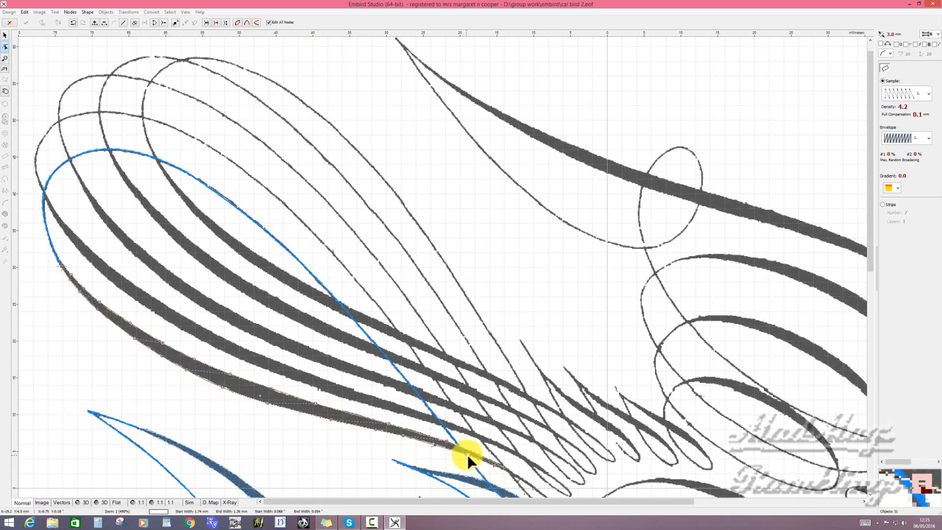
{"action": "left_click", "coordinate": [512, 474]}
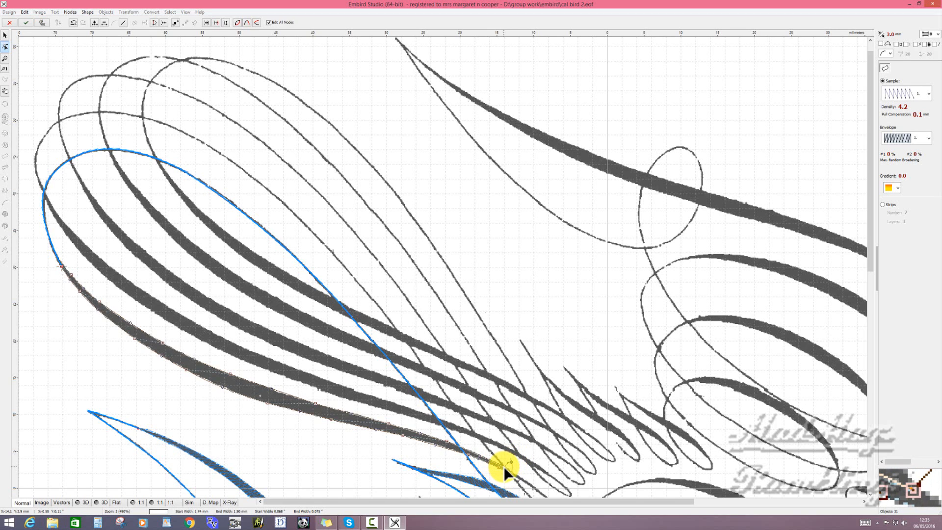
{"action": "left_click", "coordinate": [503, 466]}
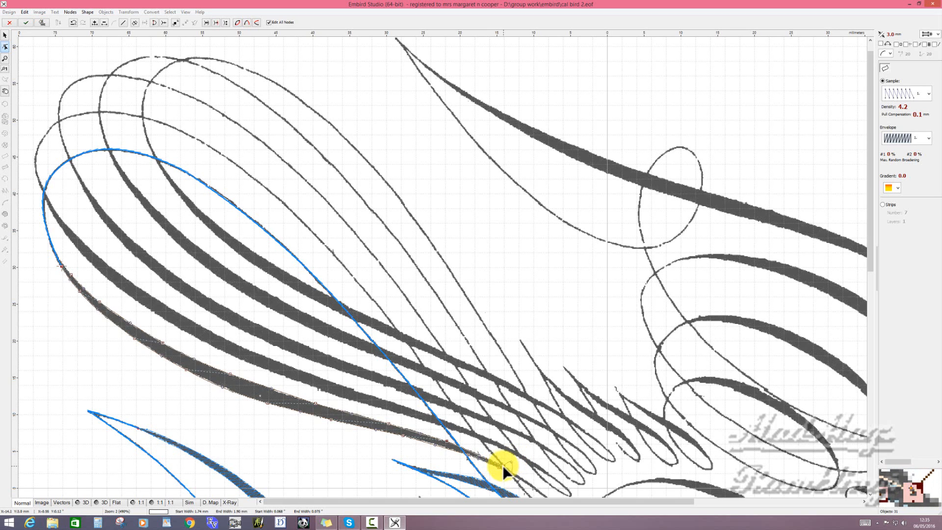
{"action": "left_click", "coordinate": [480, 456]}
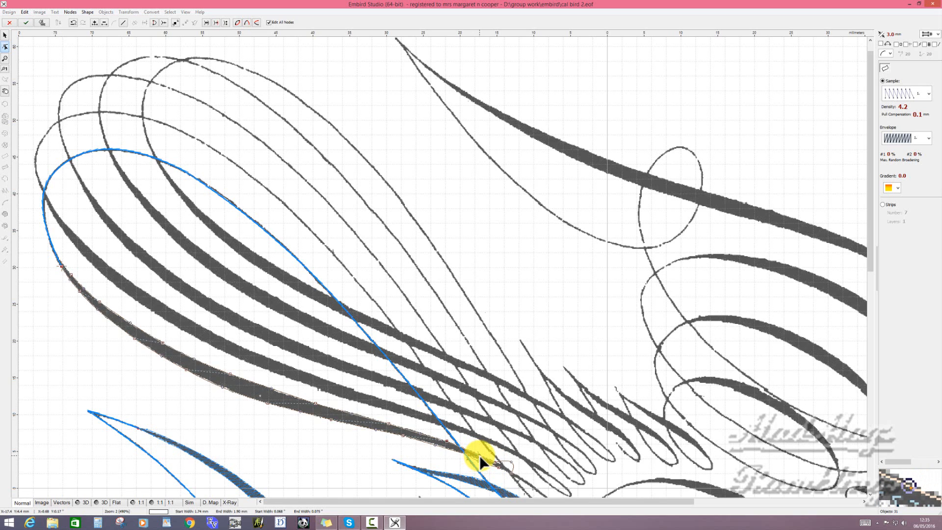
{"action": "right_click", "coordinate": [506, 467]}
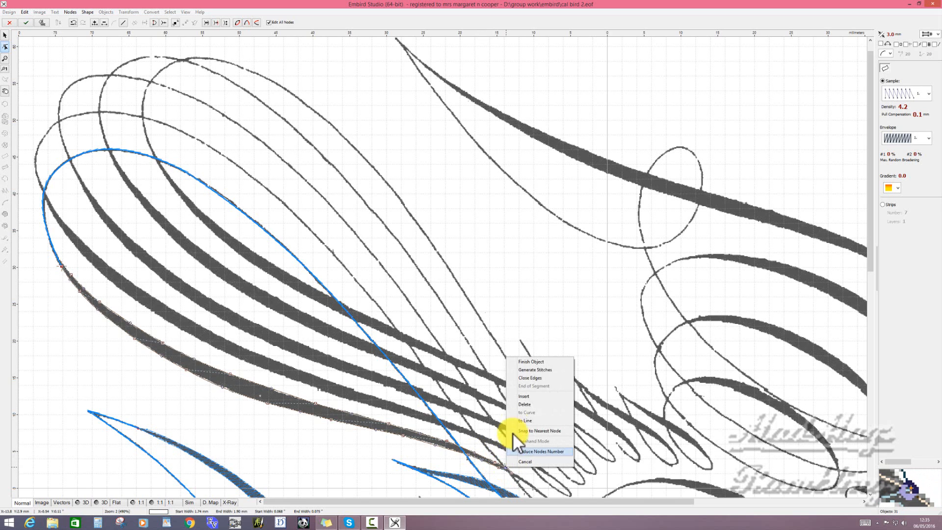
{"action": "left_click", "coordinate": [537, 363]}
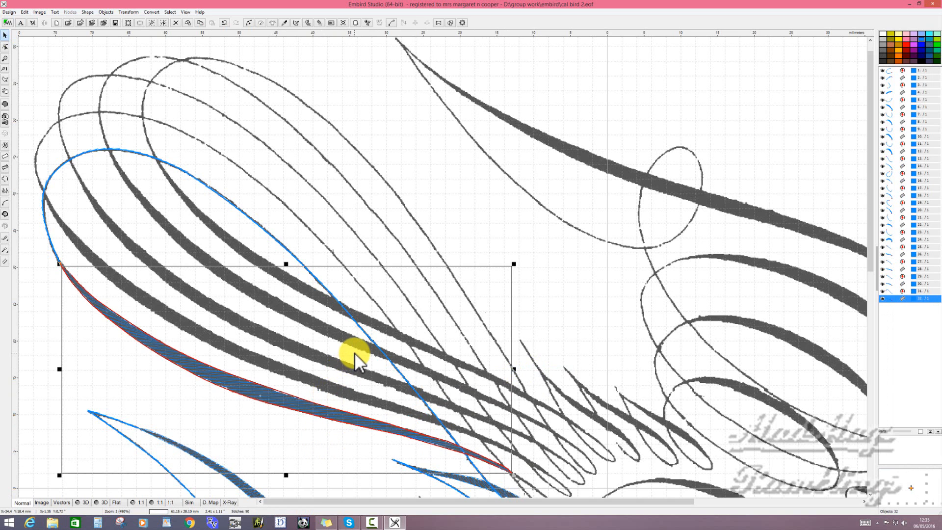
- Examine the whole digitized bird in the 3D, 1:1 and Vectors views, and return to the Normal view
{"action": "scroll", "coordinate": [353, 355], "scroll_direction": "down", "scroll_amount": 1}
{"action": "scroll", "coordinate": [354, 354], "scroll_direction": "down", "scroll_amount": 1}
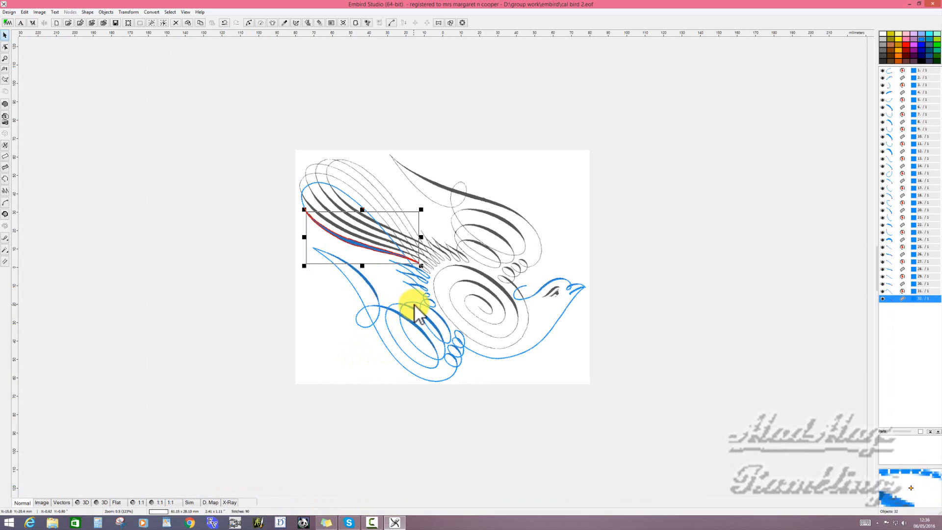
{"action": "left_click", "coordinate": [353, 345]}
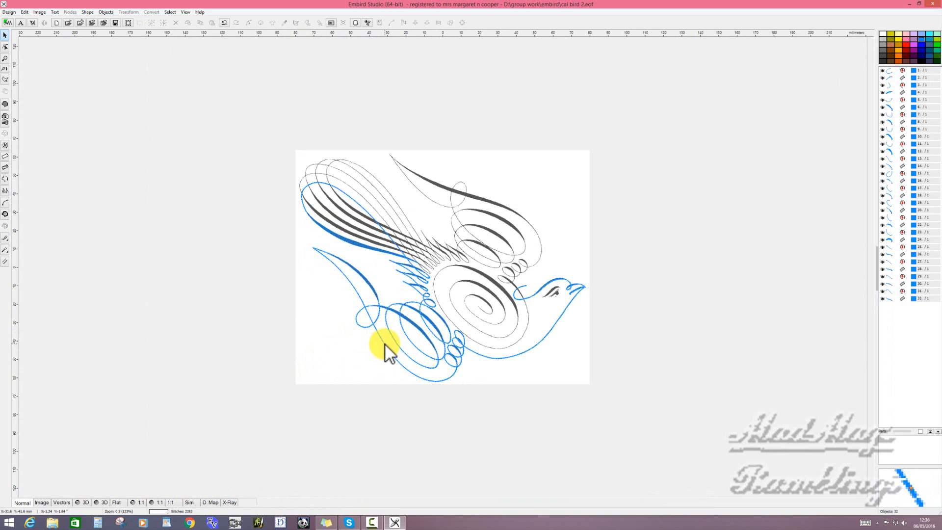
{"action": "scroll", "coordinate": [385, 344], "scroll_direction": "up", "scroll_amount": 1}
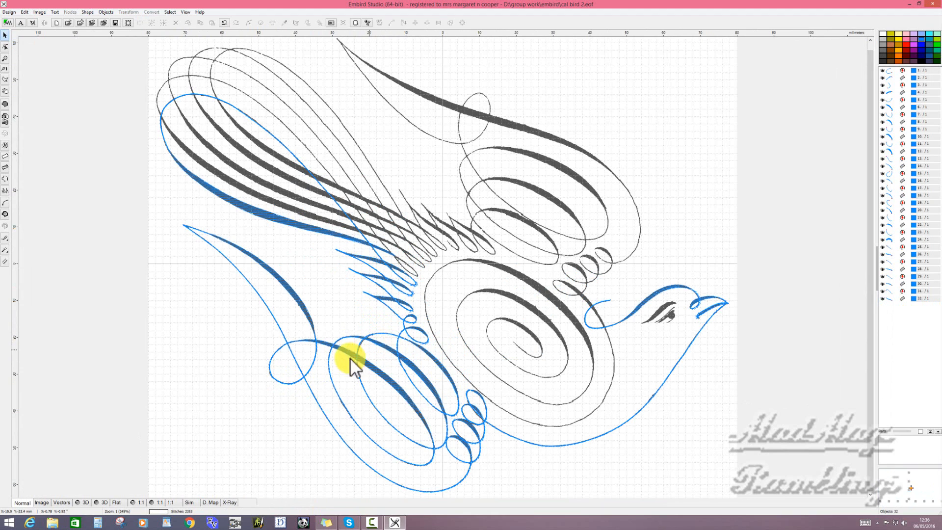
{"action": "left_click", "coordinate": [83, 502]}
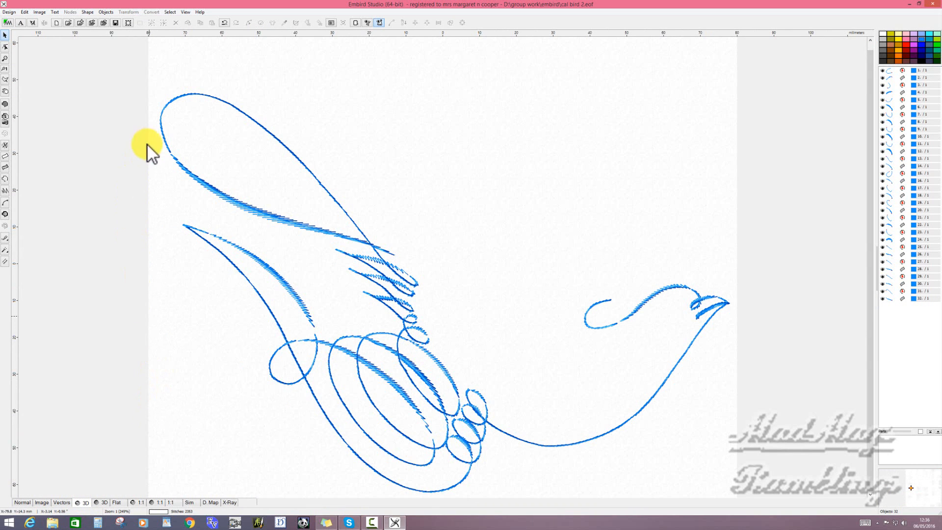
{"action": "left_click", "coordinate": [173, 503]}
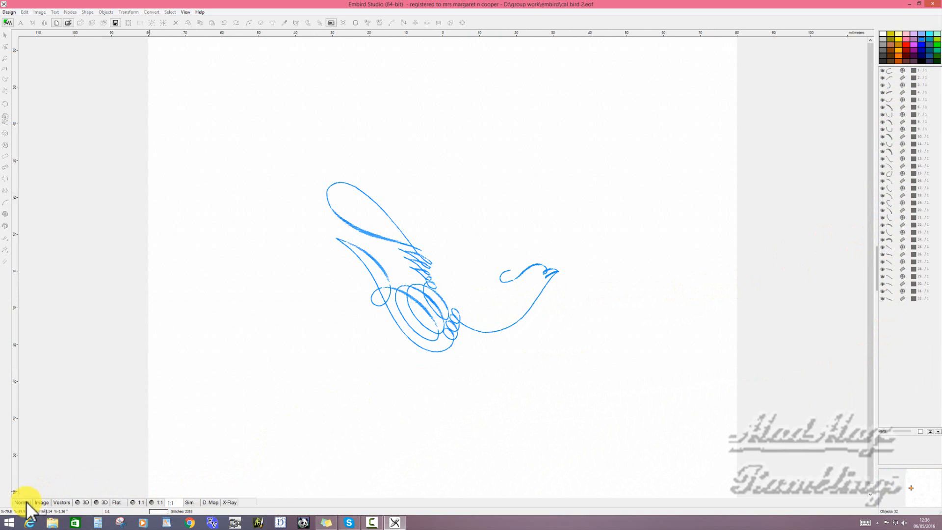
{"action": "left_click", "coordinate": [60, 502]}
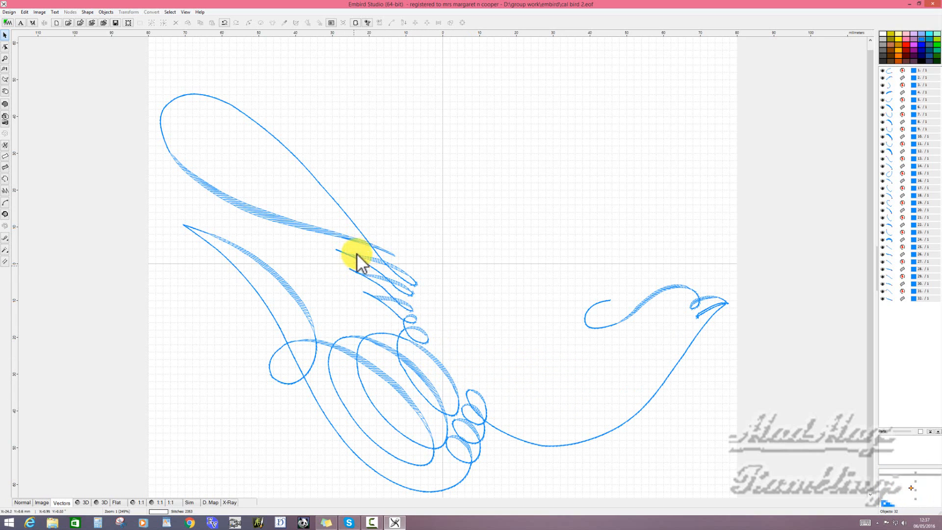
{"action": "left_click", "coordinate": [22, 503]}
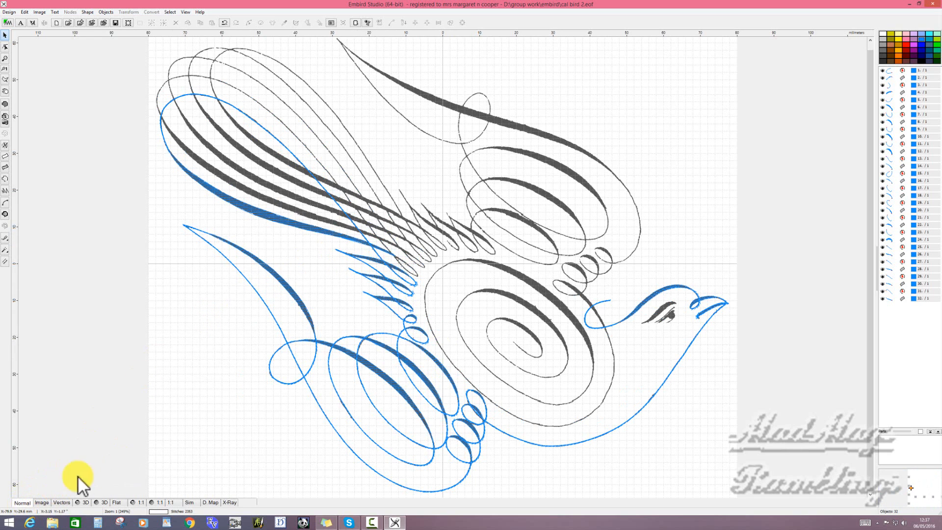